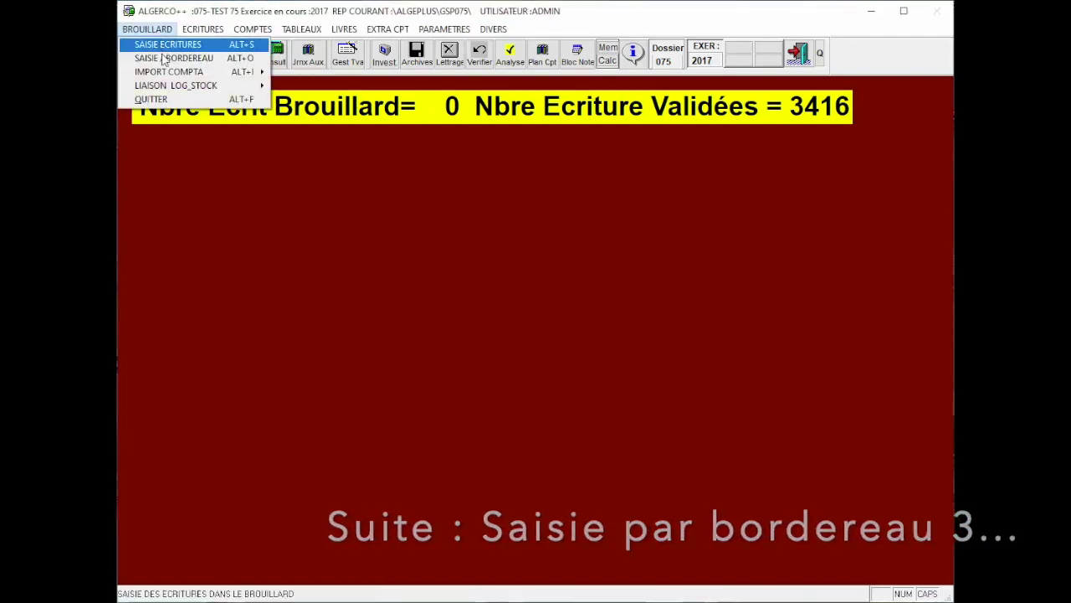
Open bordereau-based entry and load bordereau number 2, titled "test"
left_click(174, 57)
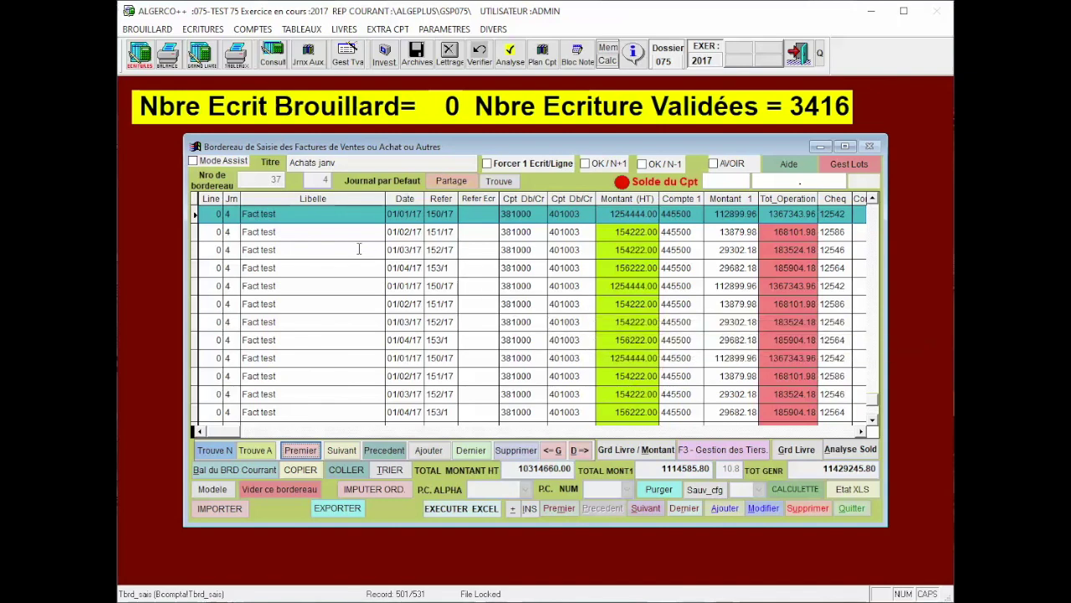
left_click(256, 452)
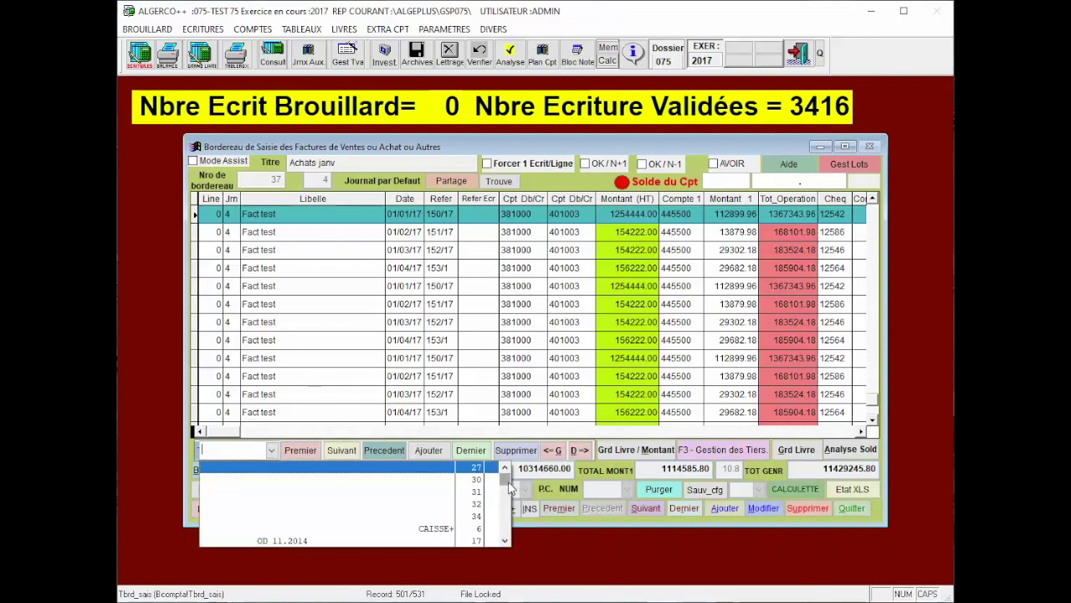
left_click_drag(504, 481, 500, 544)
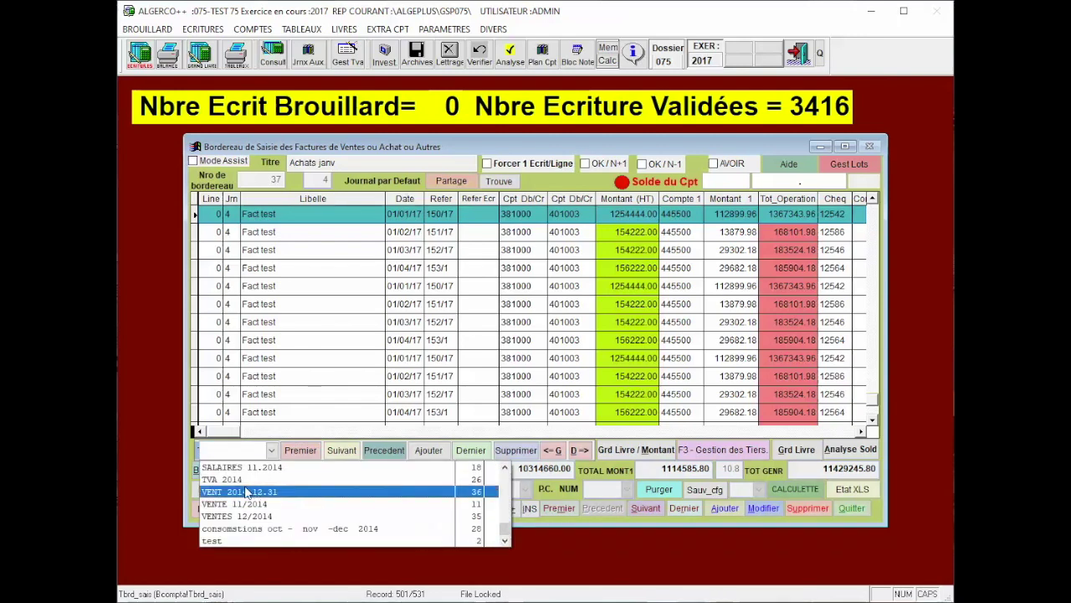
left_click(212, 540)
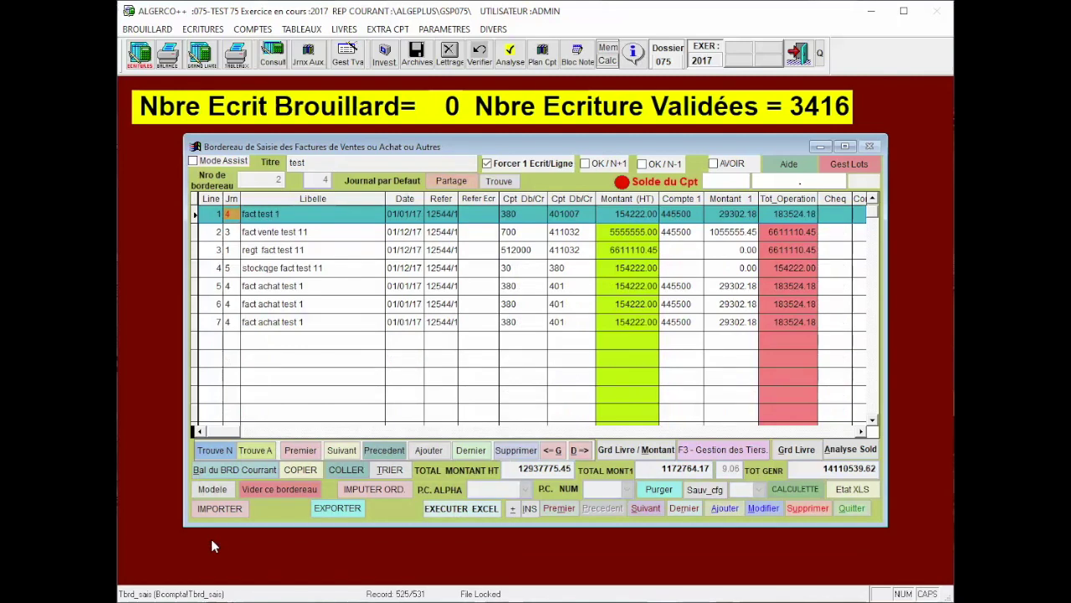
left_click(228, 453)
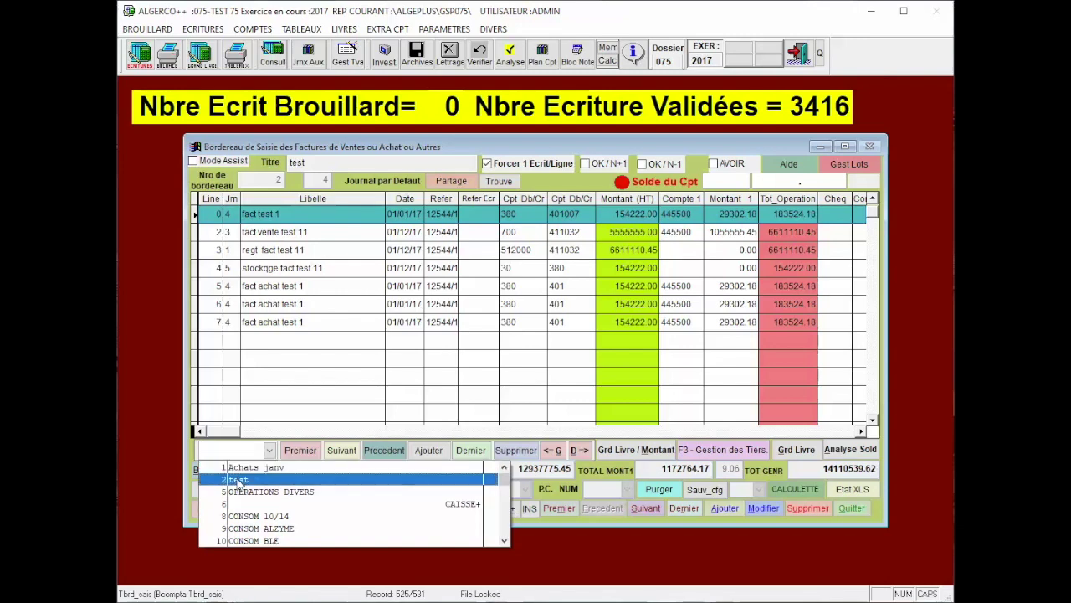
left_click(239, 480)
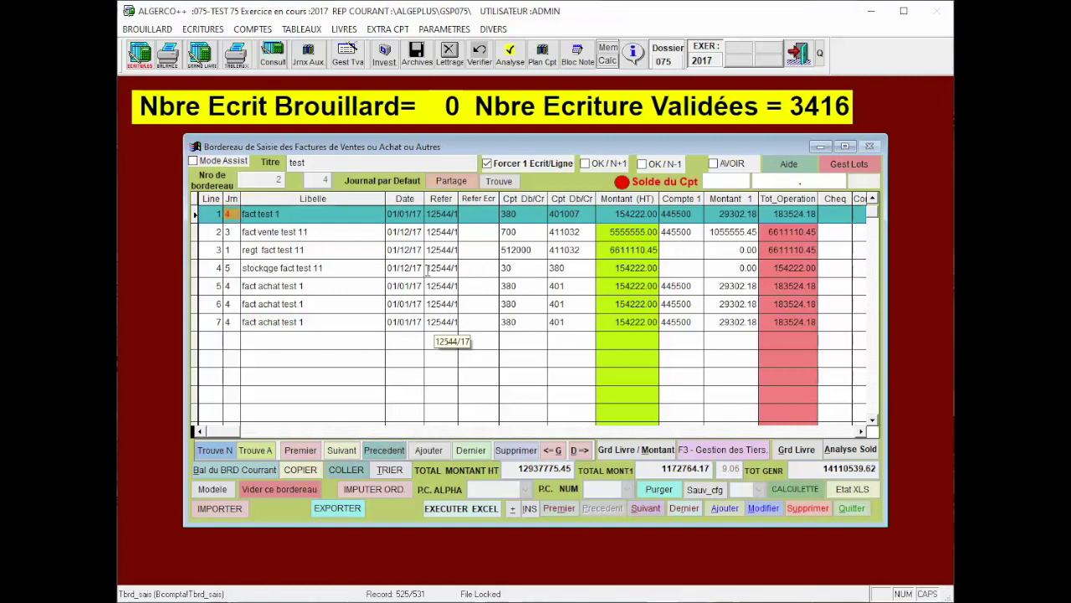
Try to sort the bordereau's lines by date from the first line without entering edit mode
left_click(410, 214)
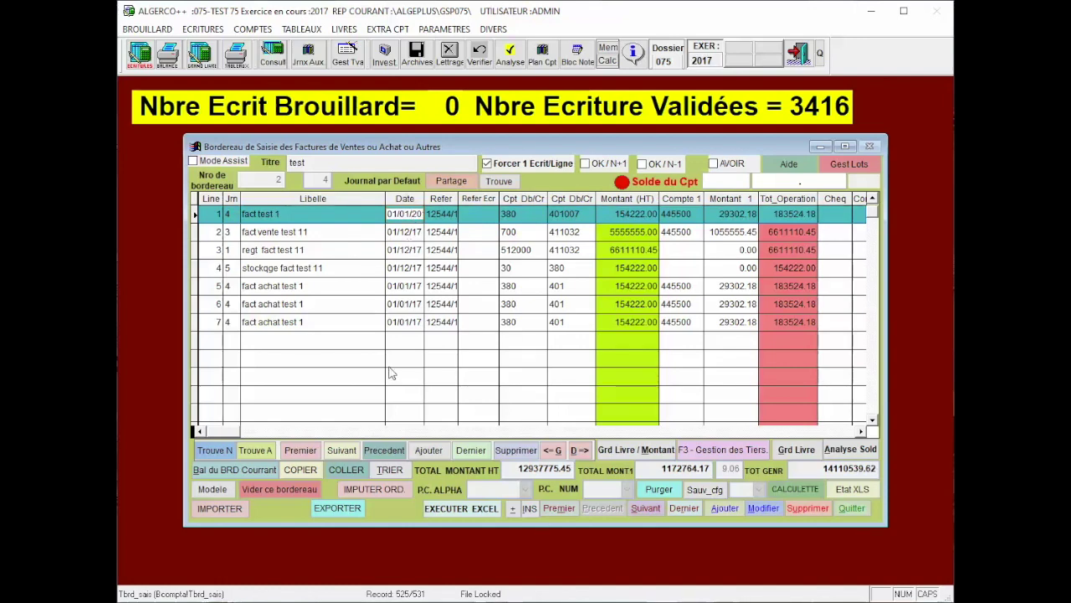
left_click(379, 494)
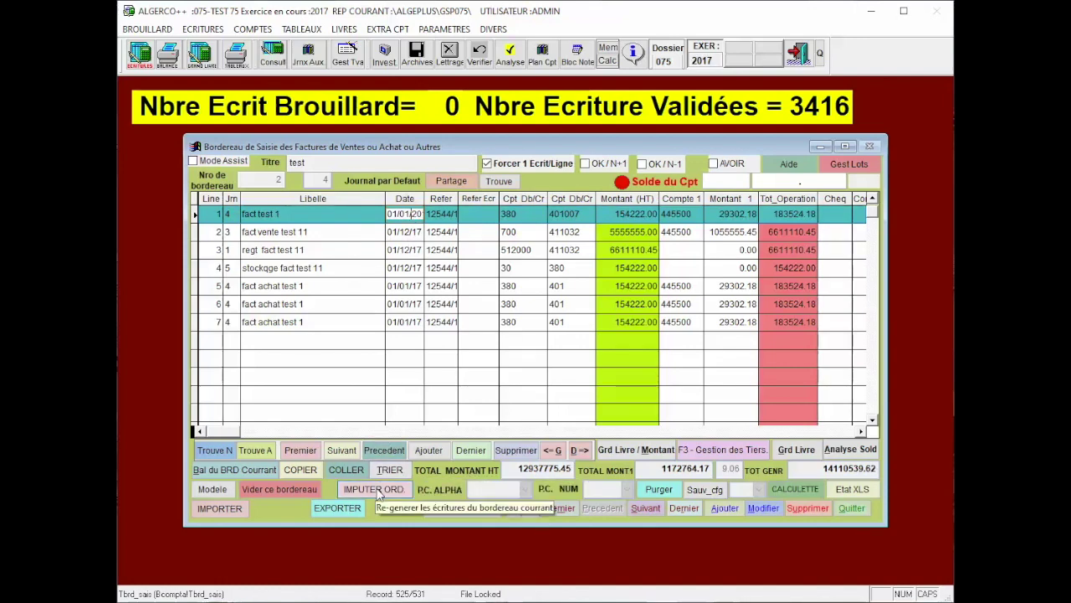
left_click(390, 473)
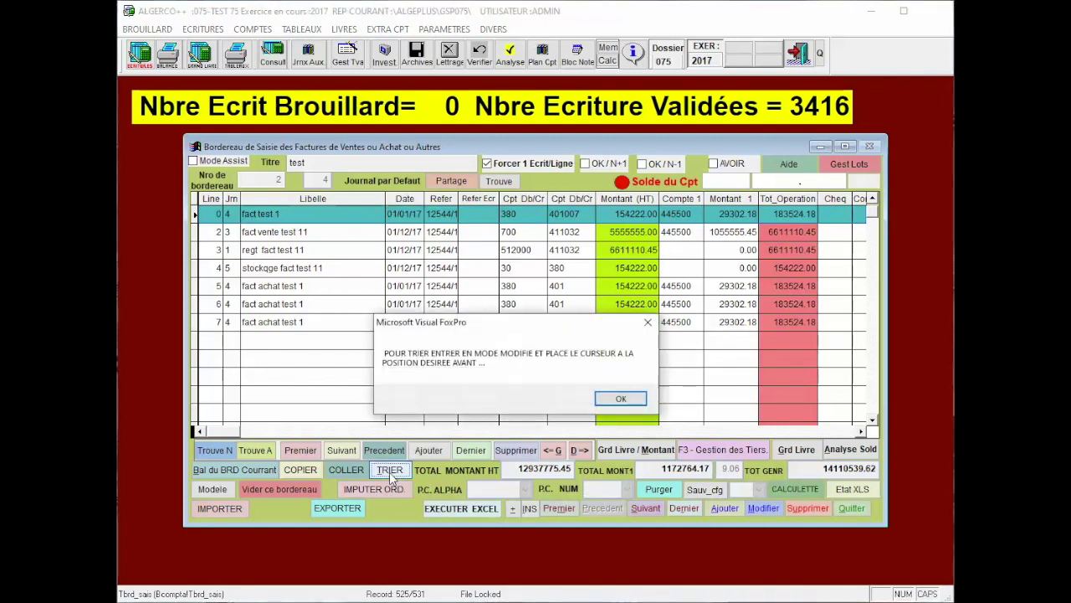
left_click(611, 402)
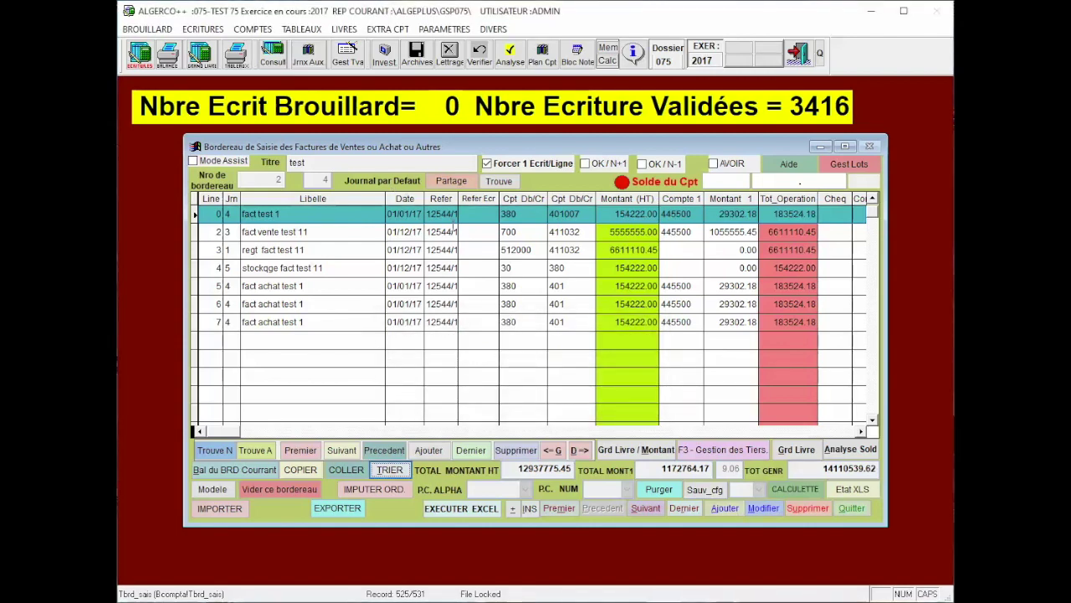
Put the bordereau in edit mode, reorder its lines by date starting from the first line, and save
left_click(404, 214)
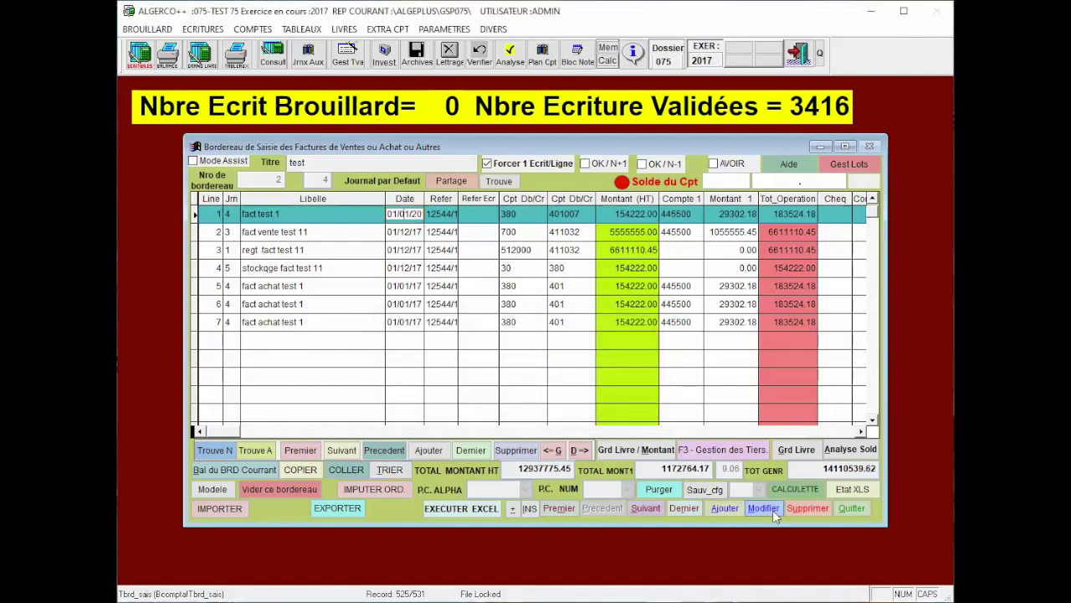
left_click(389, 470)
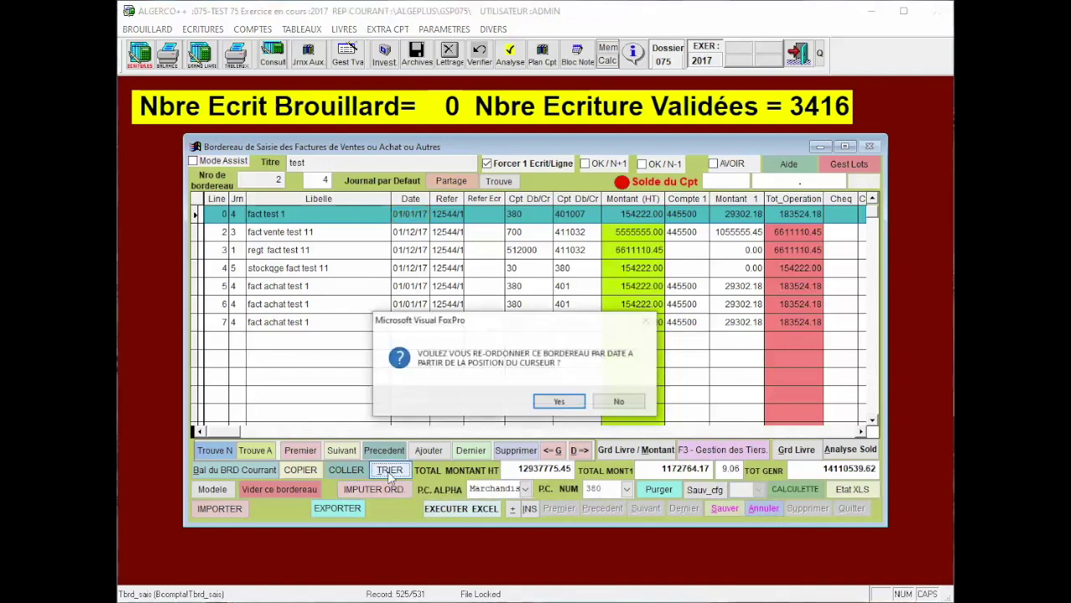
left_click(561, 403)
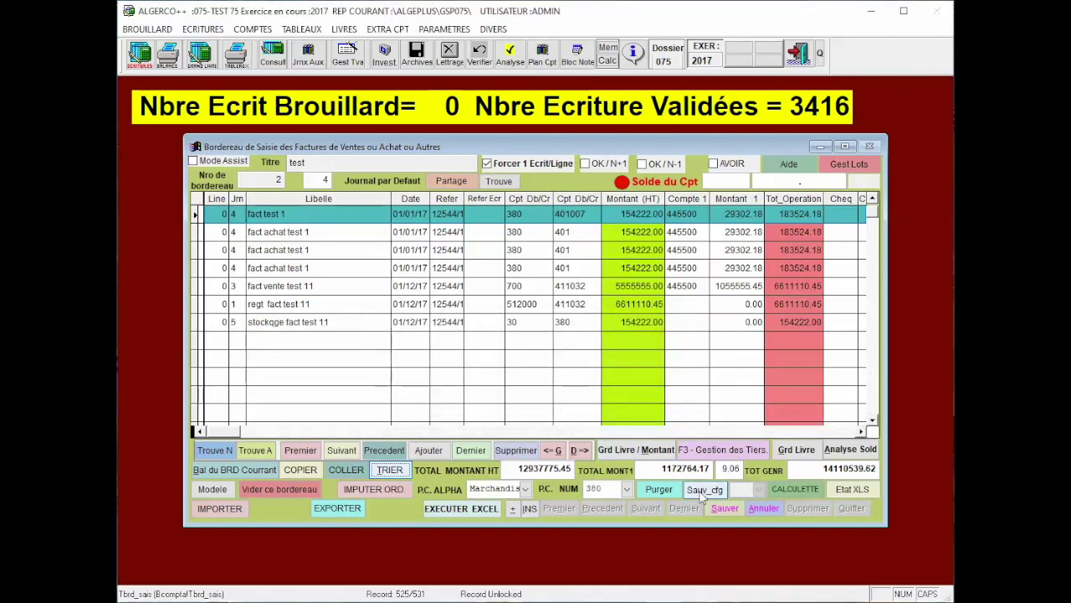
left_click(724, 508)
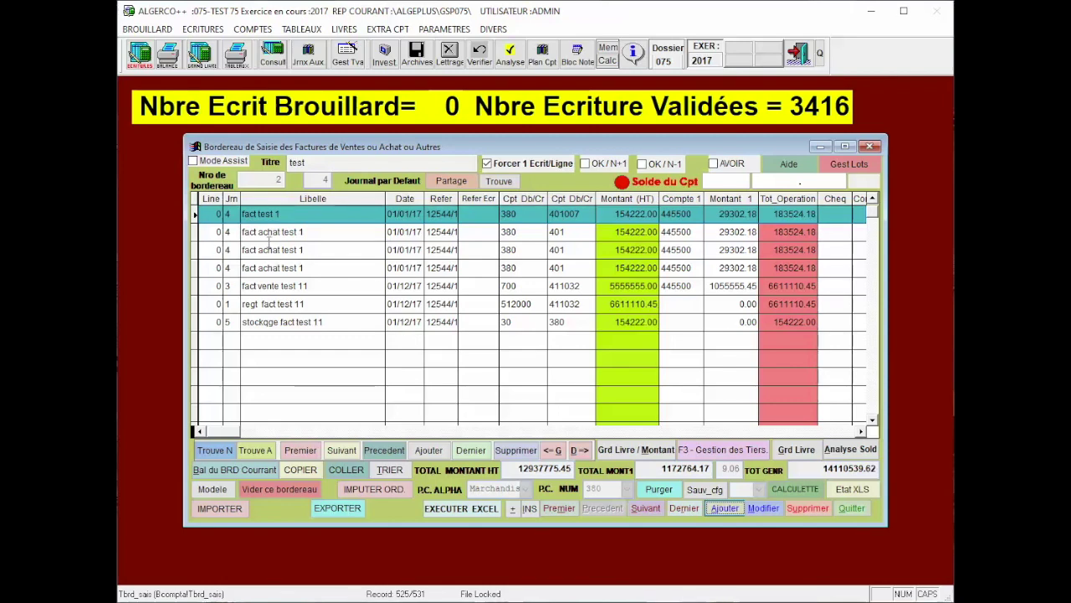
Delete the duplicate "fact achat test 1" on line 4 of the bordereau and save the change
left_click(307, 267)
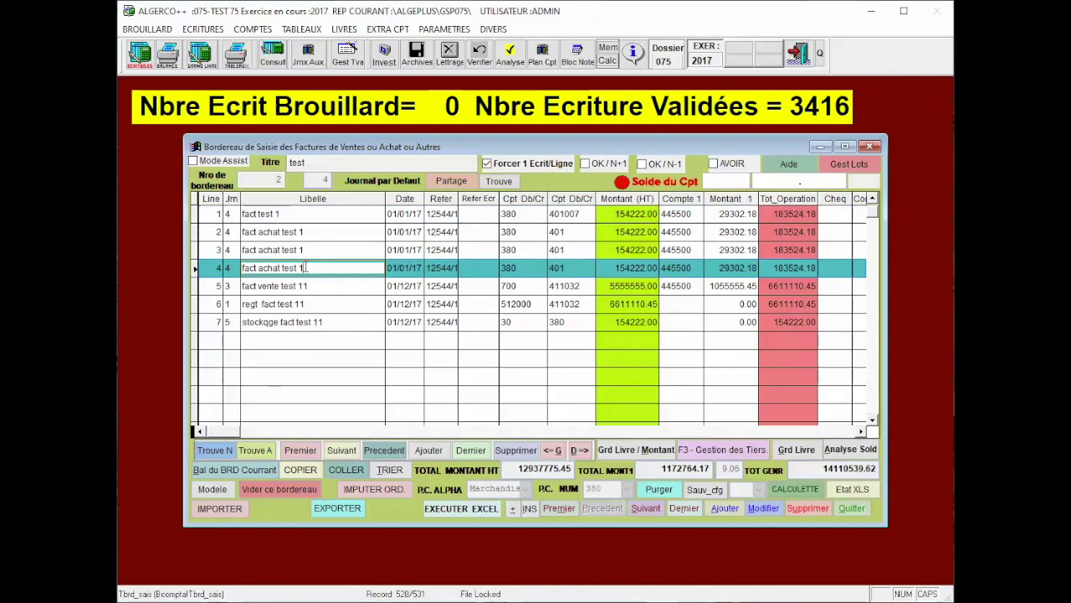
left_click(779, 507)
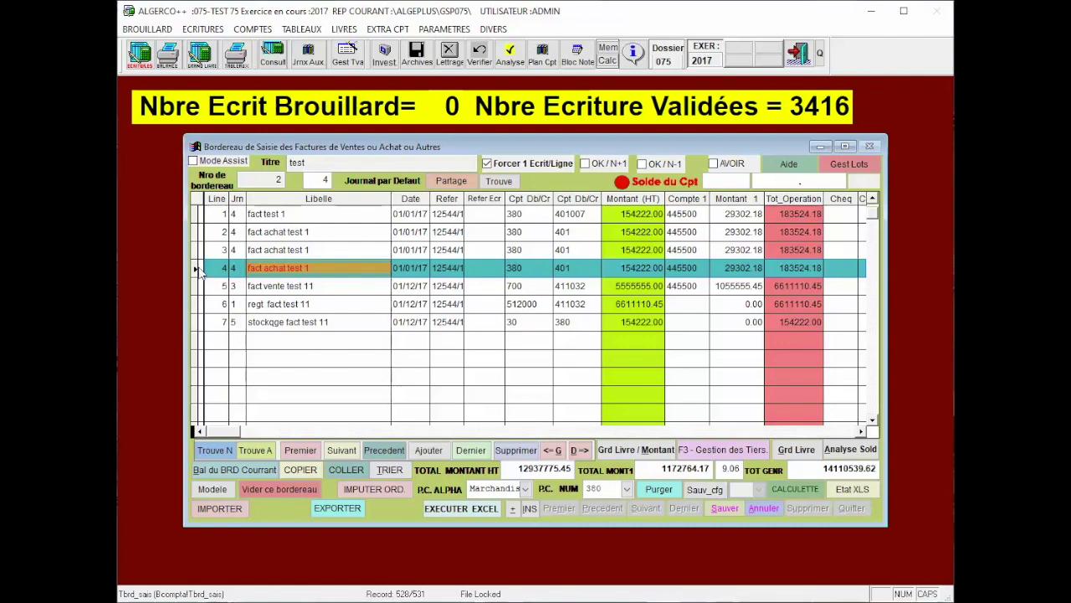
left_click(200, 271)
key("Delete")
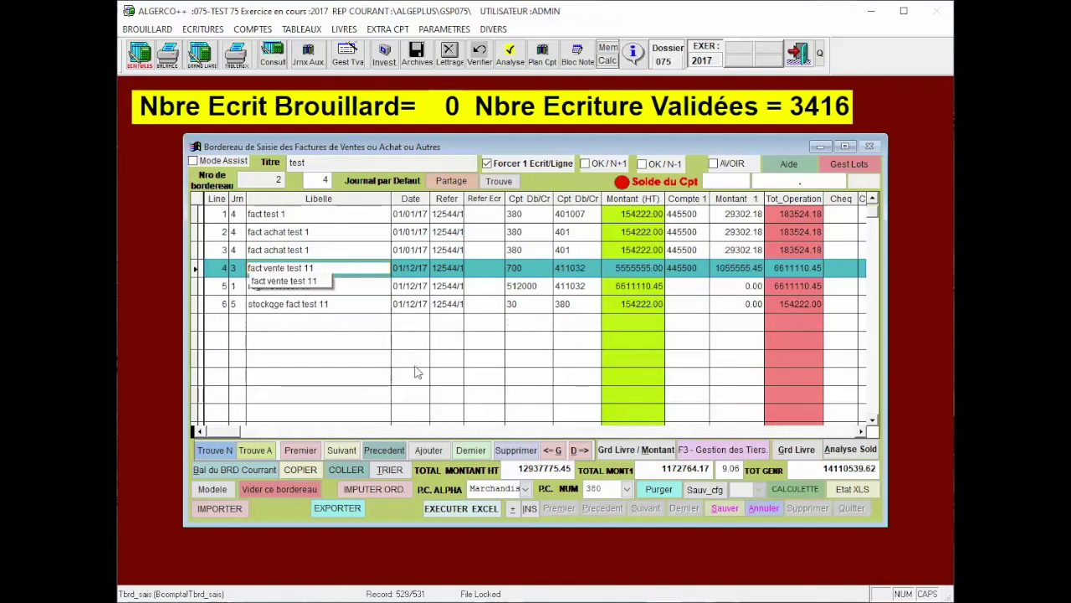
left_click(721, 508)
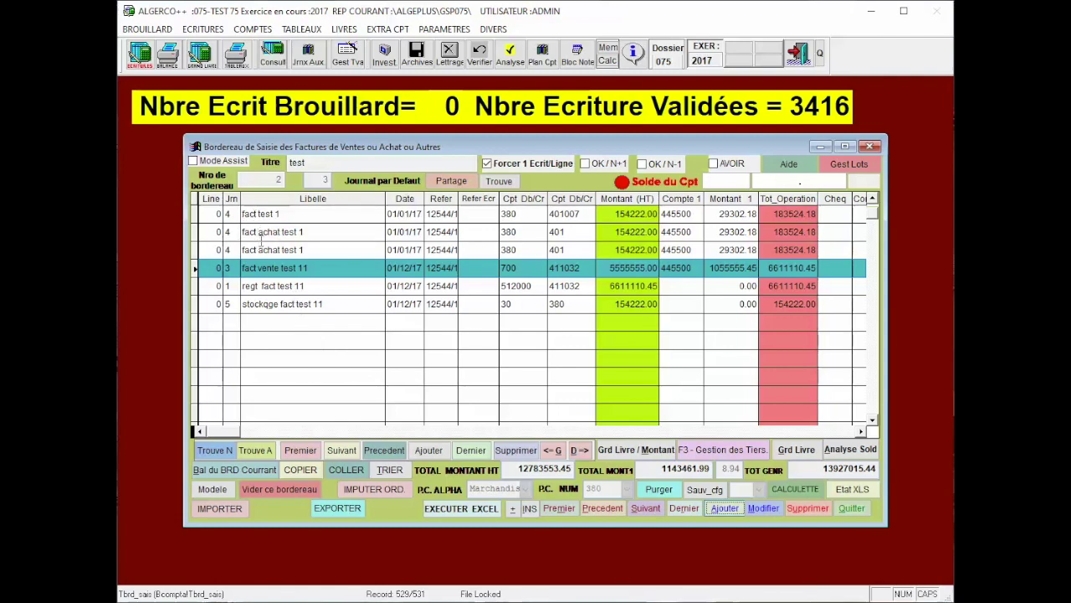
Delete the two remaining "fact achat test 1" entries on lines 2 and 3 together and save the bordereau
left_click(764, 509)
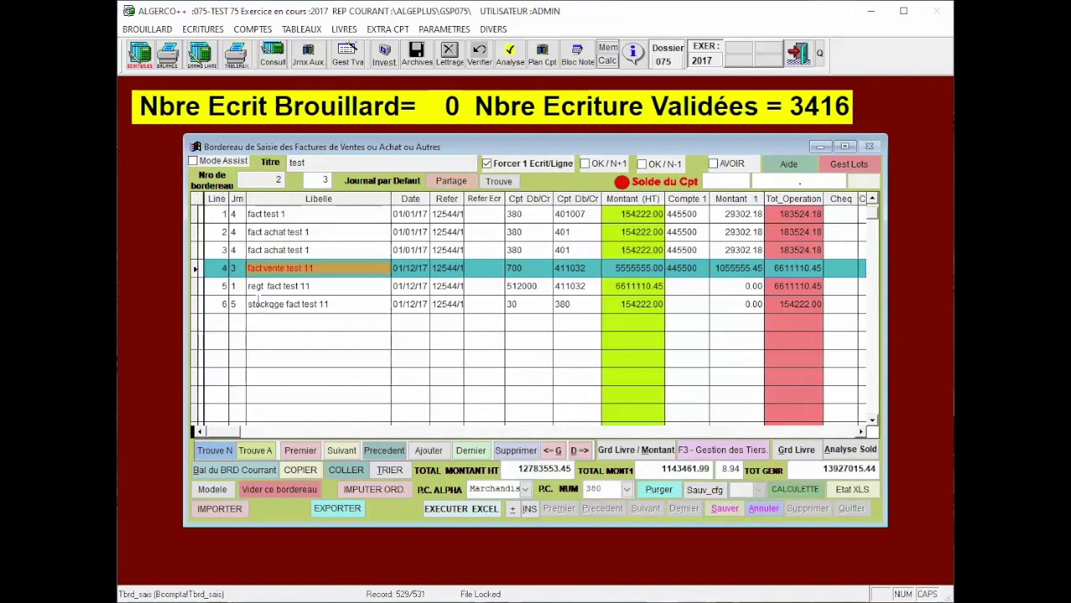
left_click(200, 236)
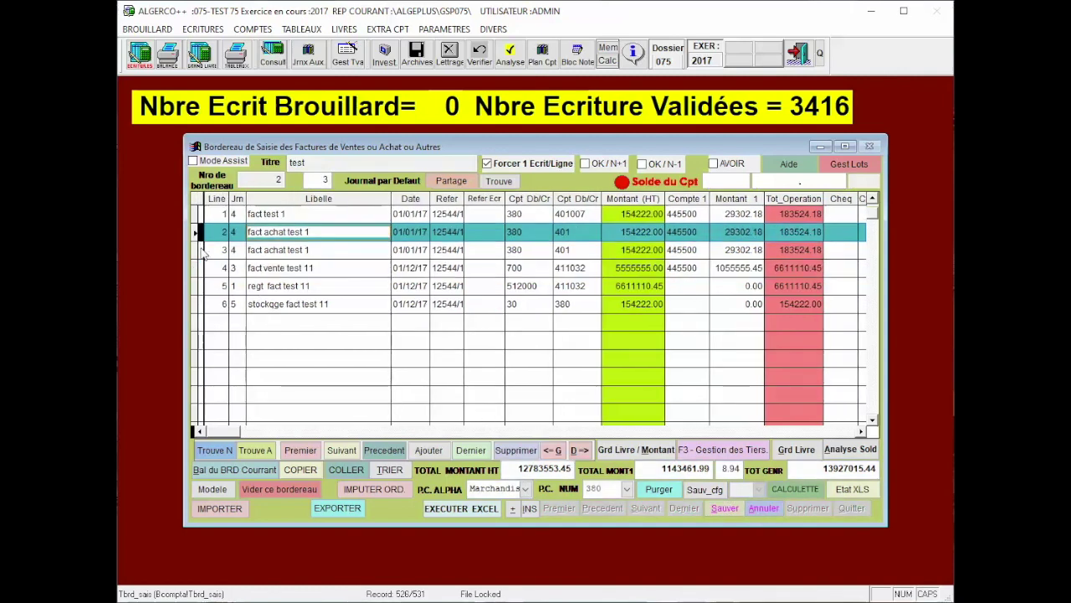
left_click(201, 249)
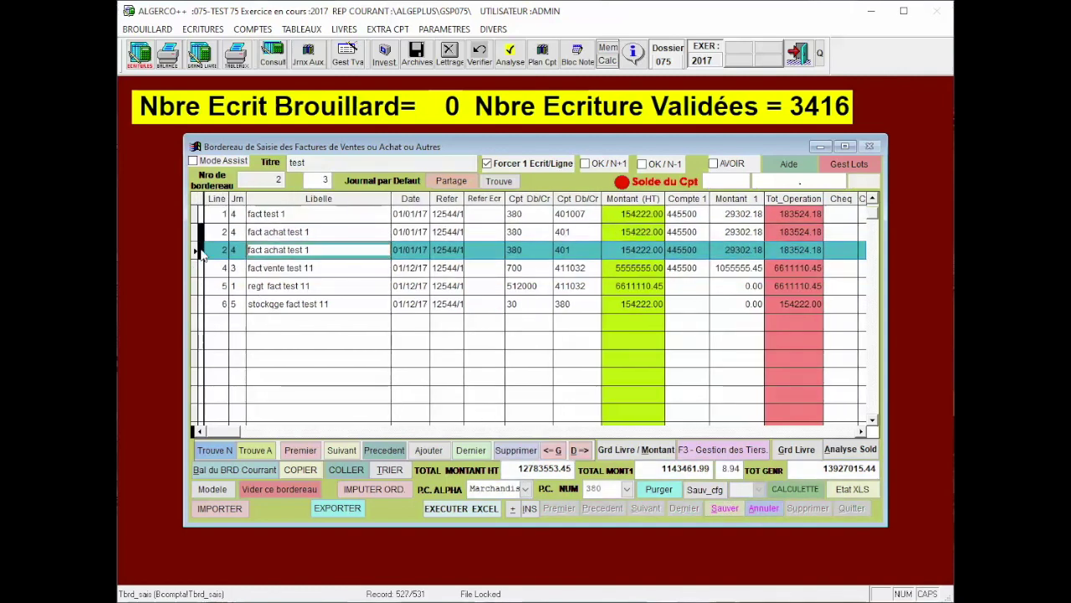
left_click(271, 272)
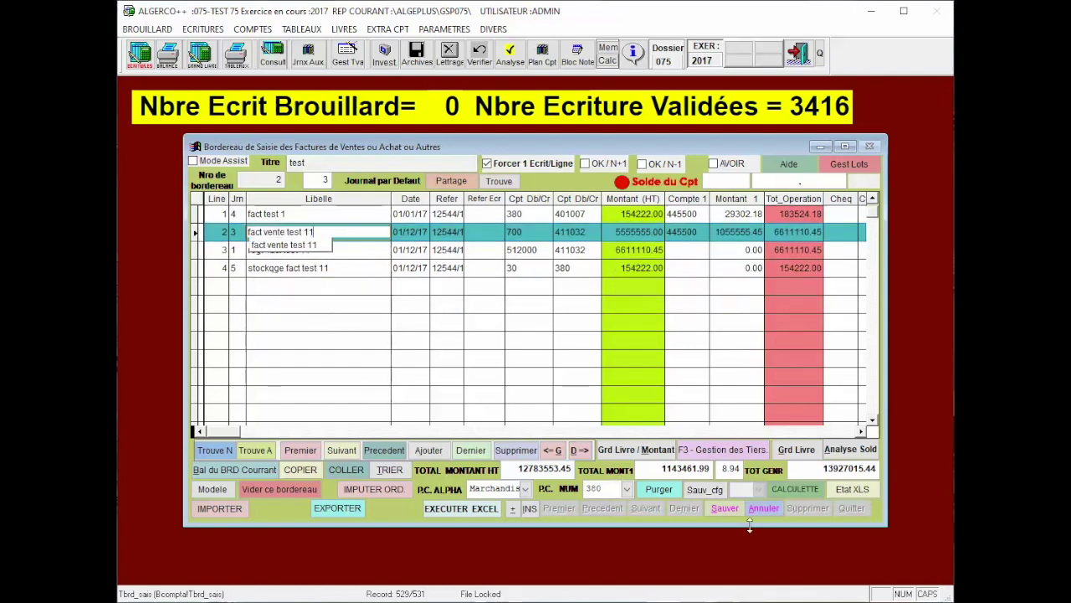
left_click(725, 508)
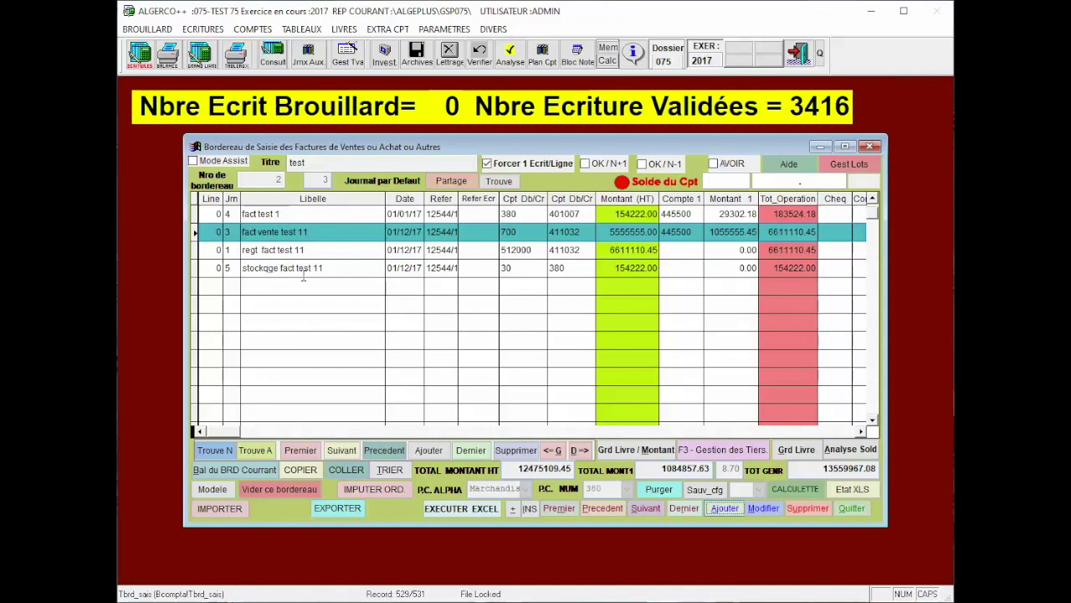
Generate the accounting entries for the bordereau in one-entry-per-line mode, starting from line 1
left_click(392, 491)
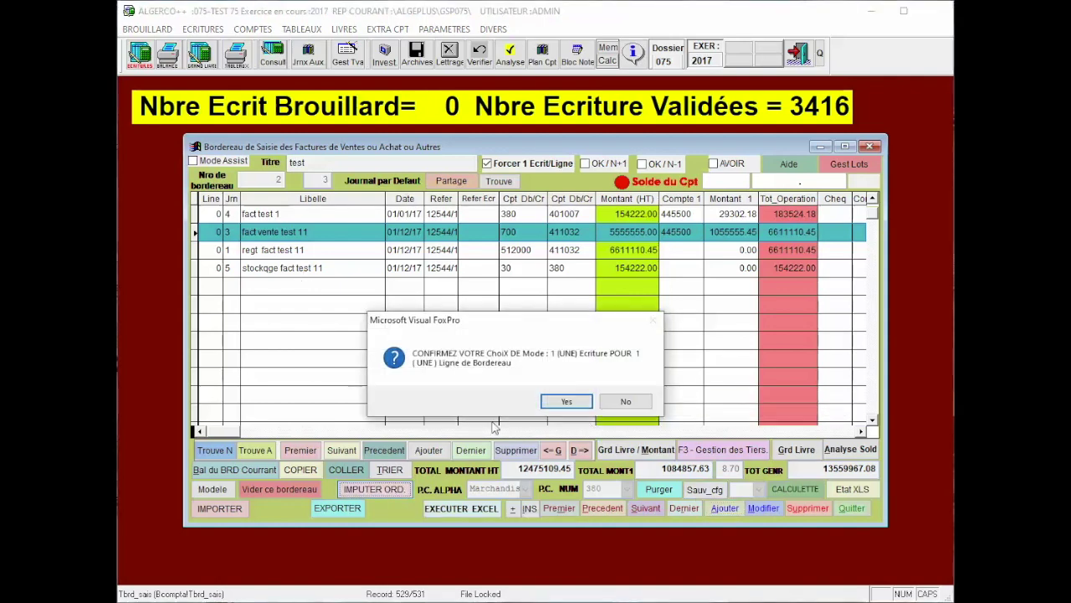
left_click(561, 403)
left_click(593, 360)
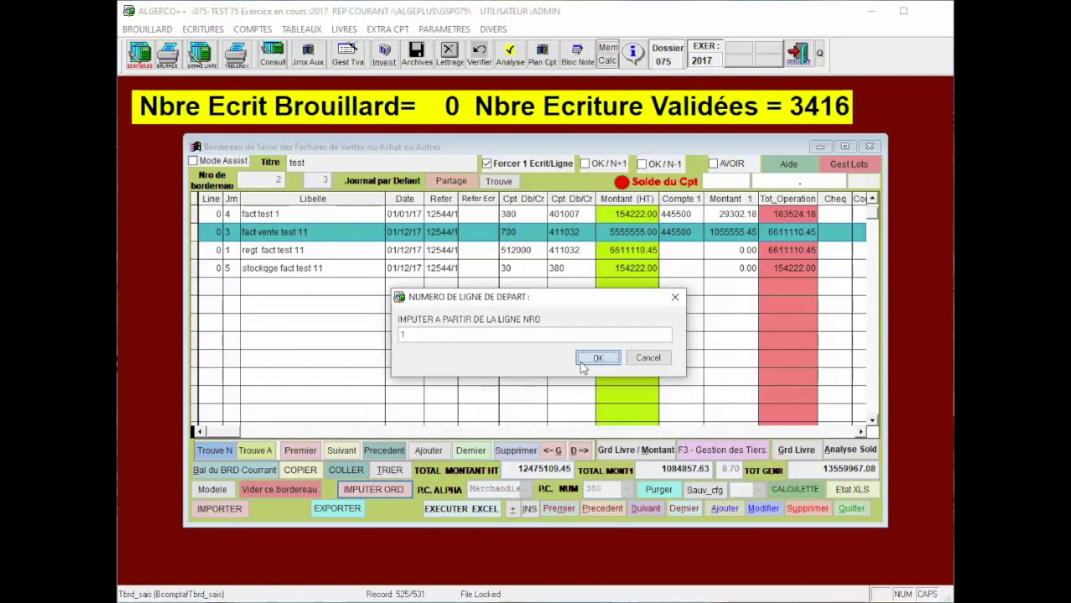
left_click(616, 403)
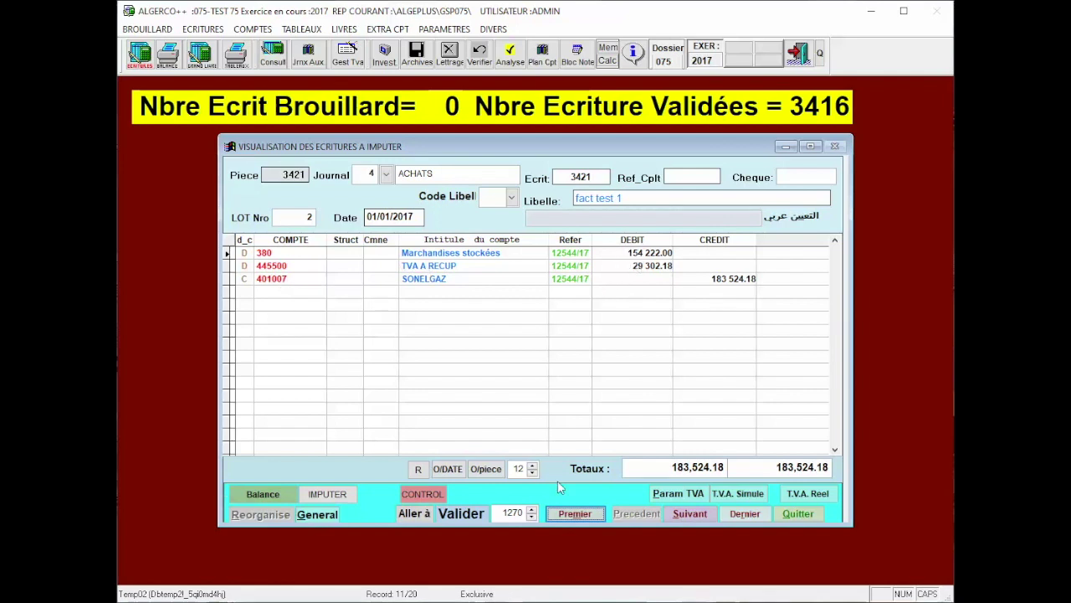
Review each generated entry from the purchase through the sale, bank and miscellaneous journals, and close the preview
left_click(679, 516)
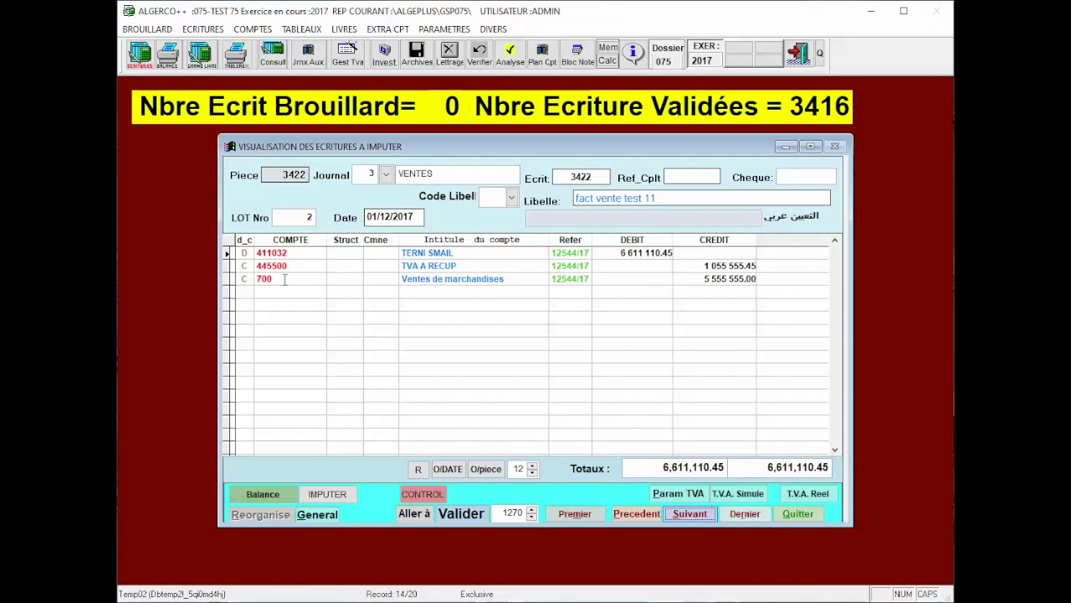
left_click(676, 518)
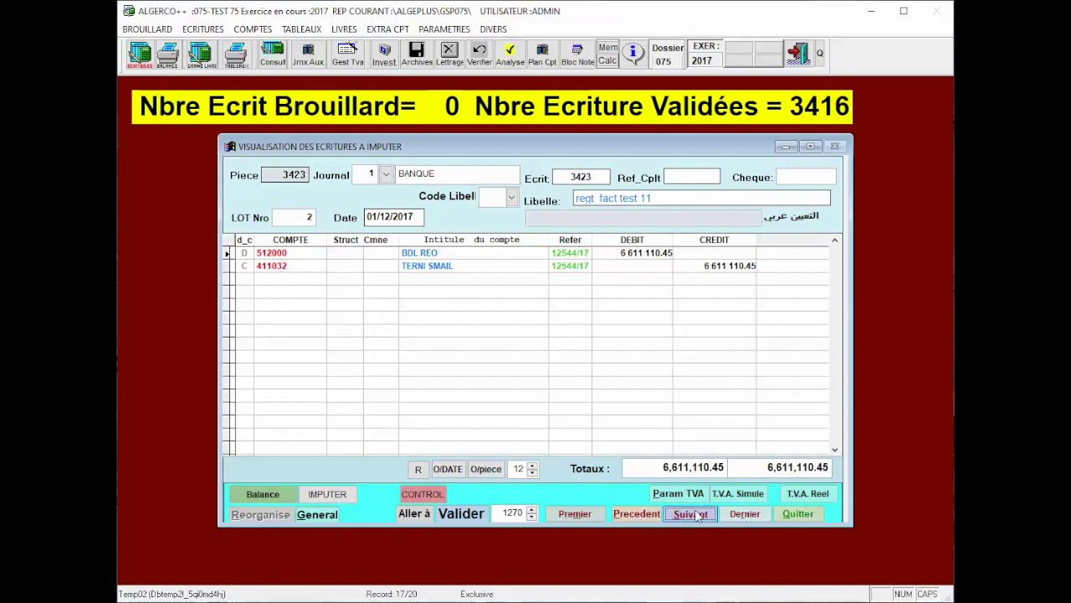
left_click(733, 517)
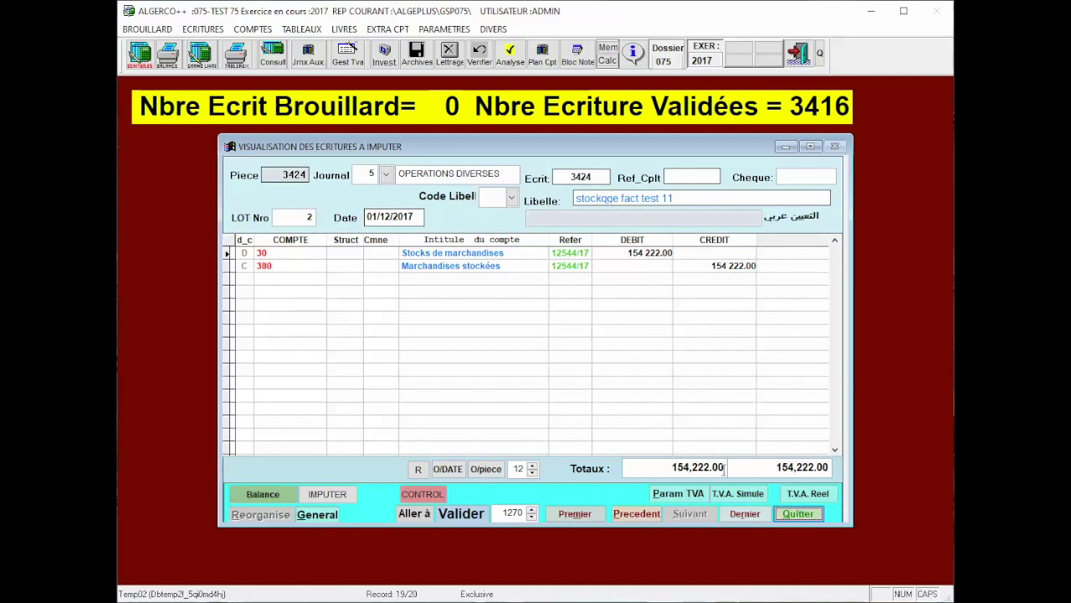
left_click(798, 514)
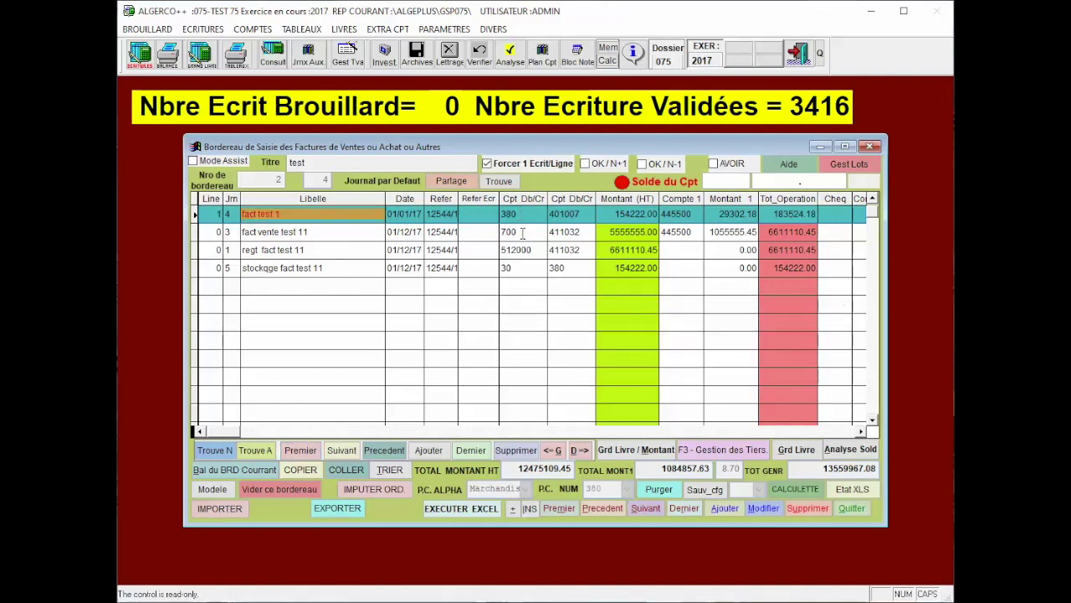
Check the ledger balances of the first accounts on the "fact vente test 11" and "regt fact test 11" lines
left_click(523, 233)
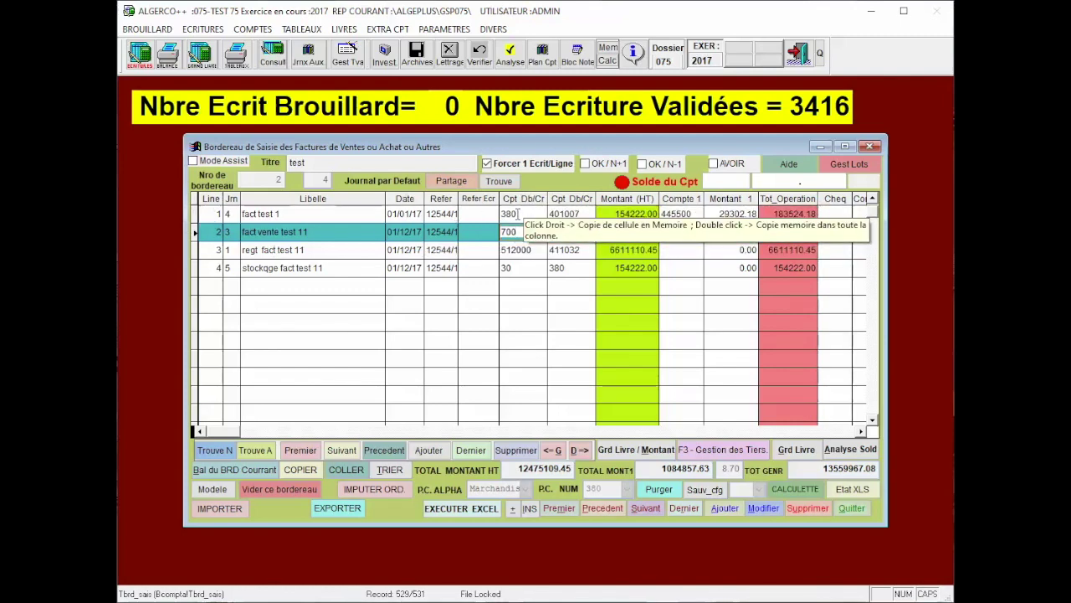
left_click(518, 214)
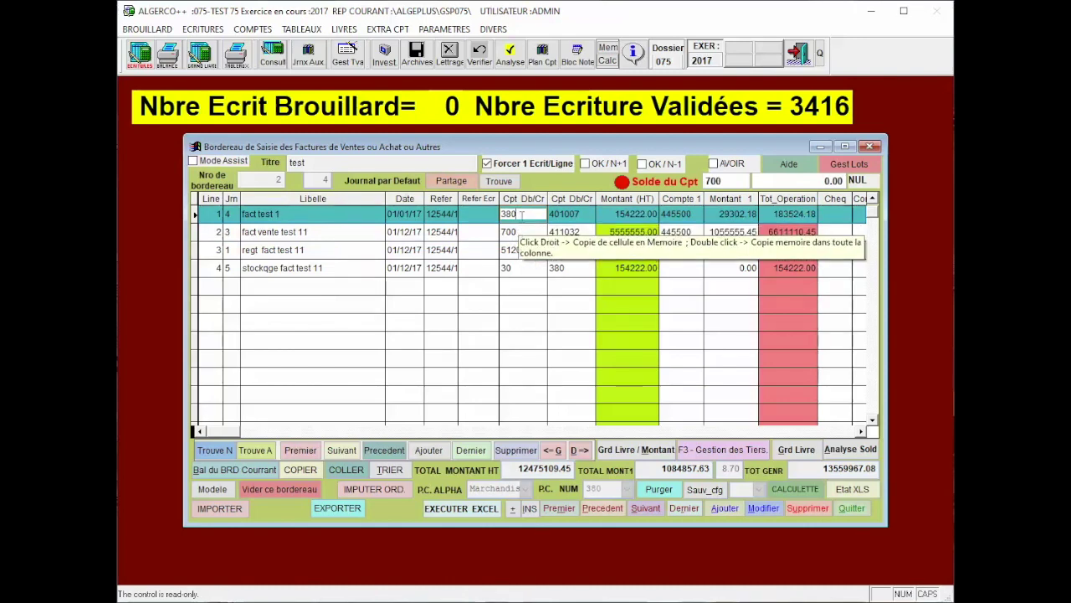
left_click(520, 231)
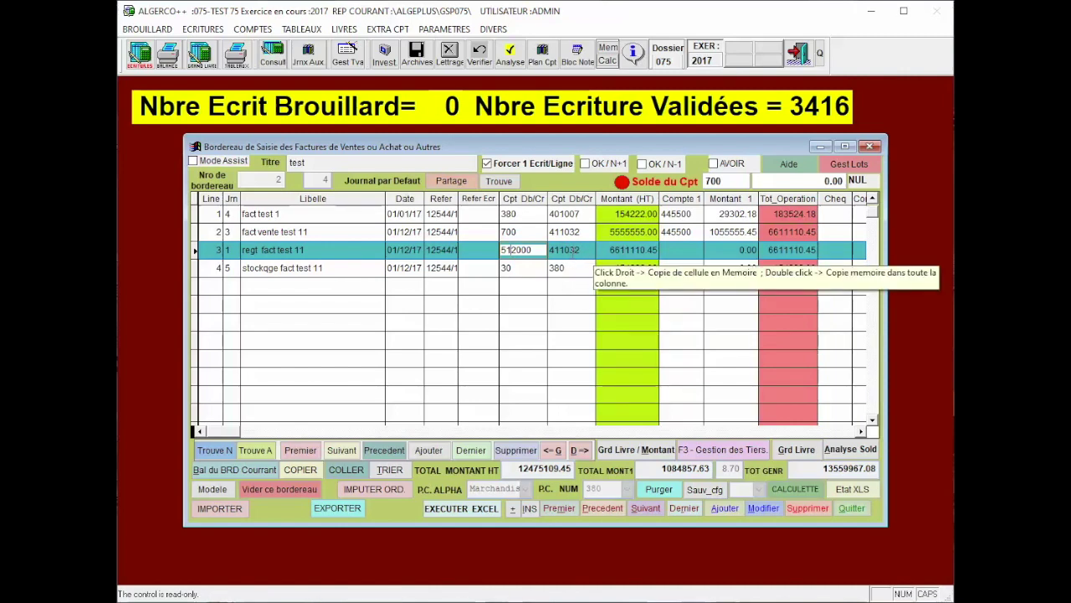
left_click(574, 250)
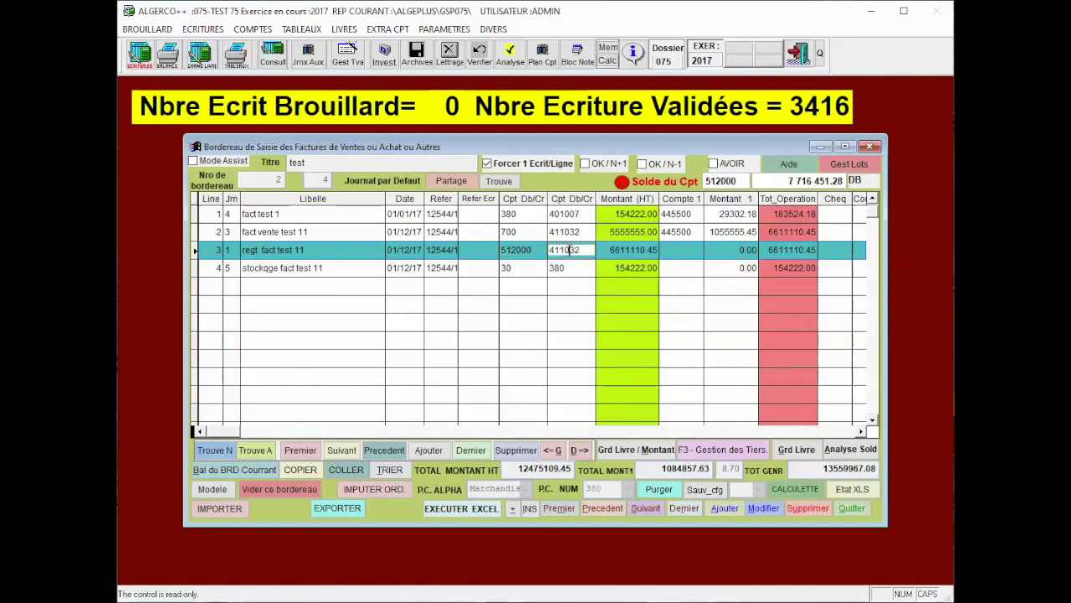
left_click(518, 249)
left_click(626, 249)
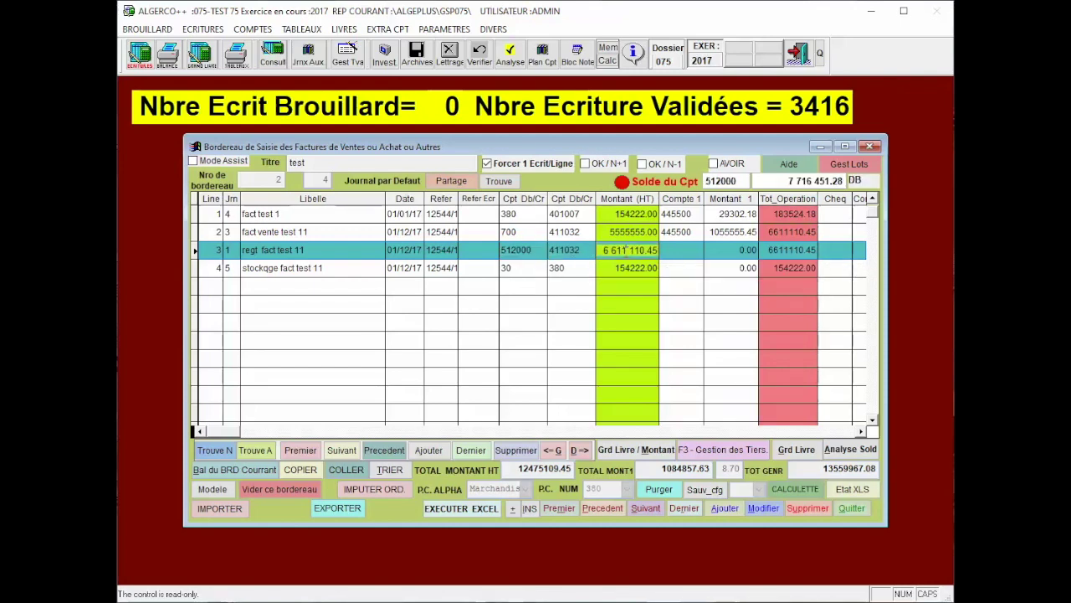
Check the ledger balances of accounts 30 and 380 on the "stockqge fact test 11" line
left_click(513, 268)
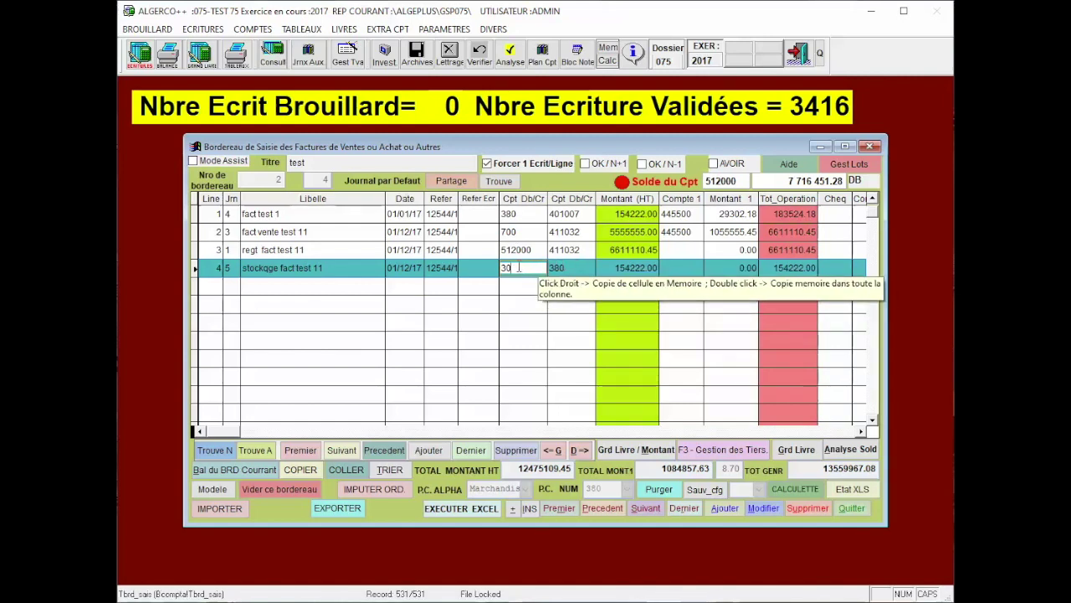
key("Return")
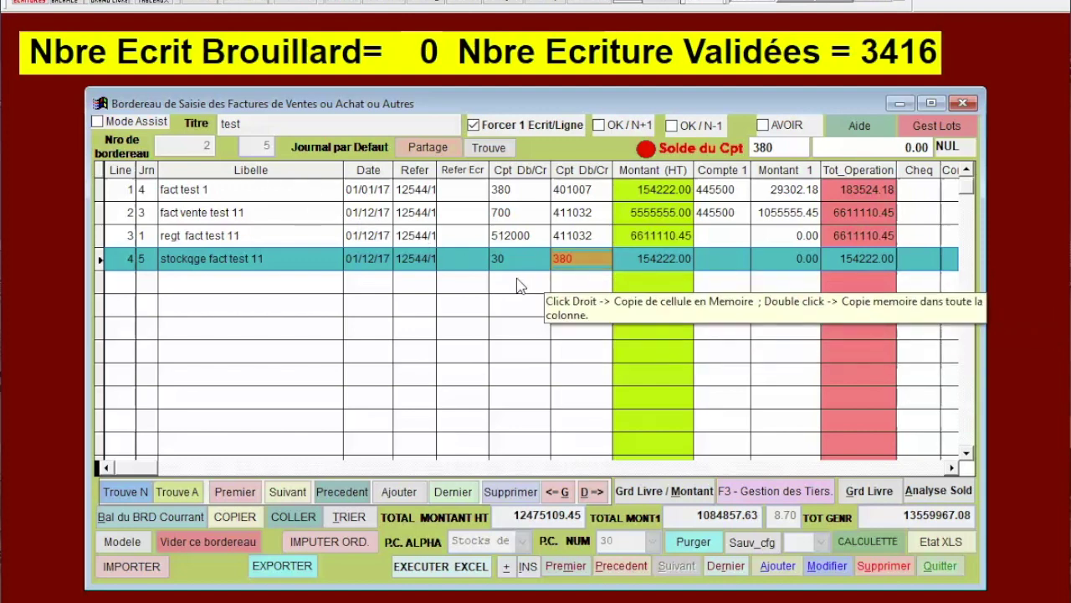
Copy the "fact test 1" entry from line 1 and paste it into a newly added line 5
left_click(253, 190)
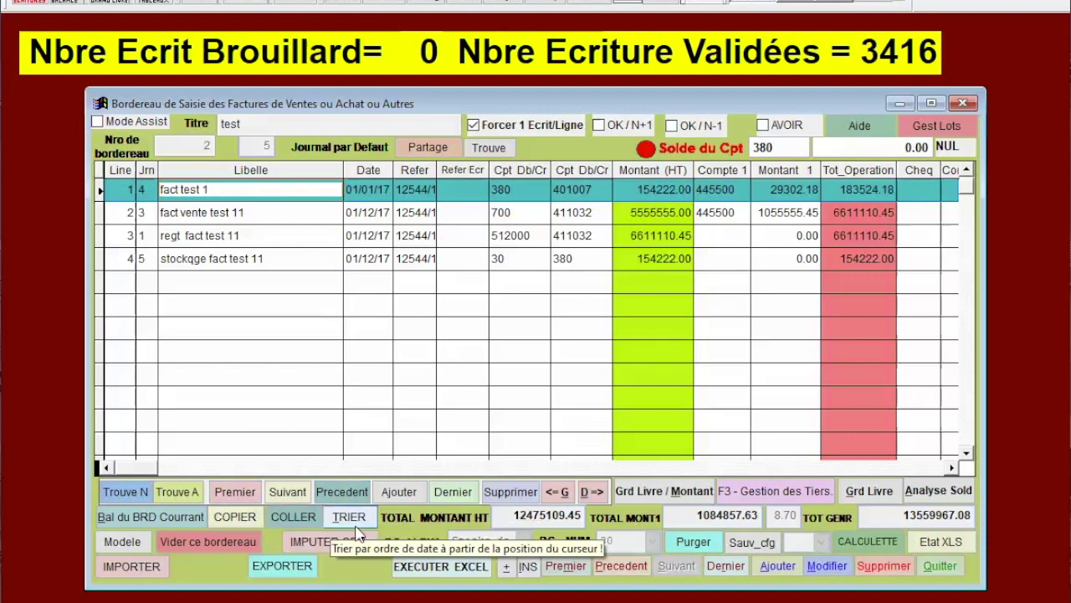
left_click(245, 517)
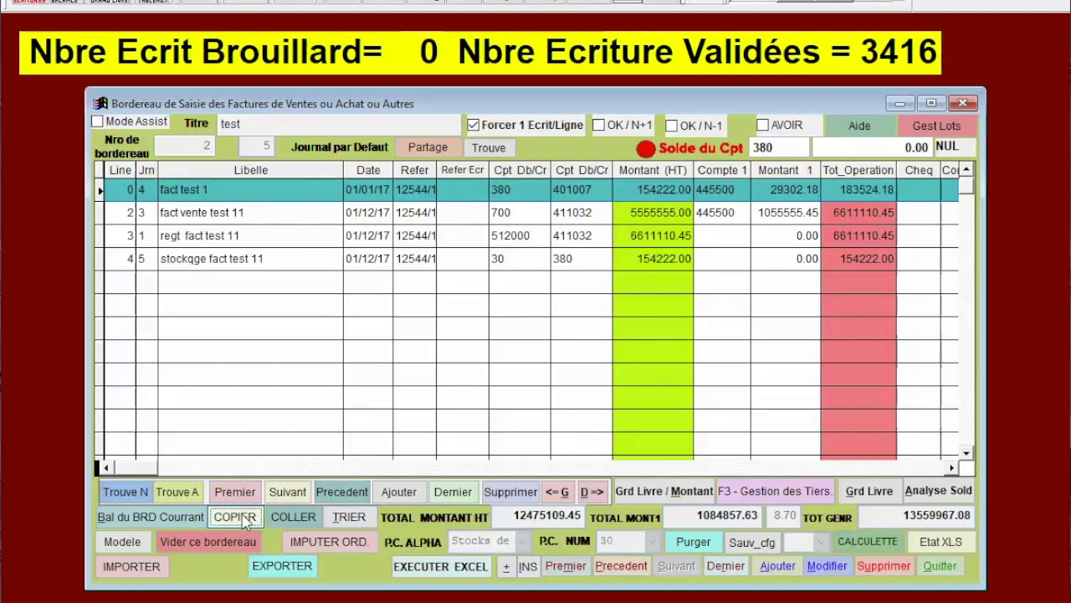
left_click(770, 569)
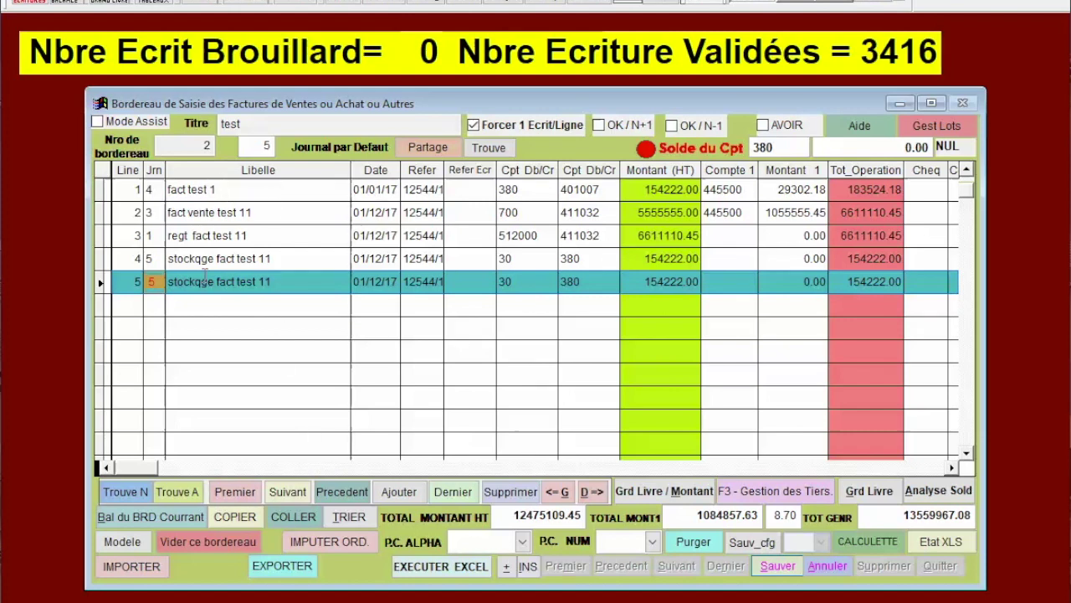
left_click(293, 523)
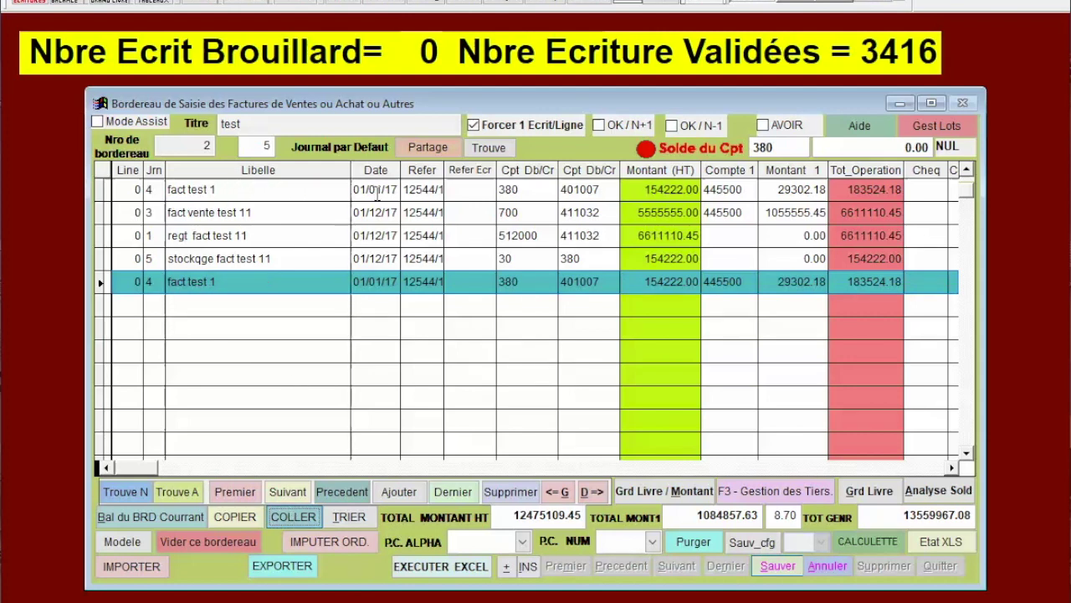
Set the date of the pasted "fact test 1" entry on line 5 to 02/12/17 and its reference to 225555
left_click(353, 283)
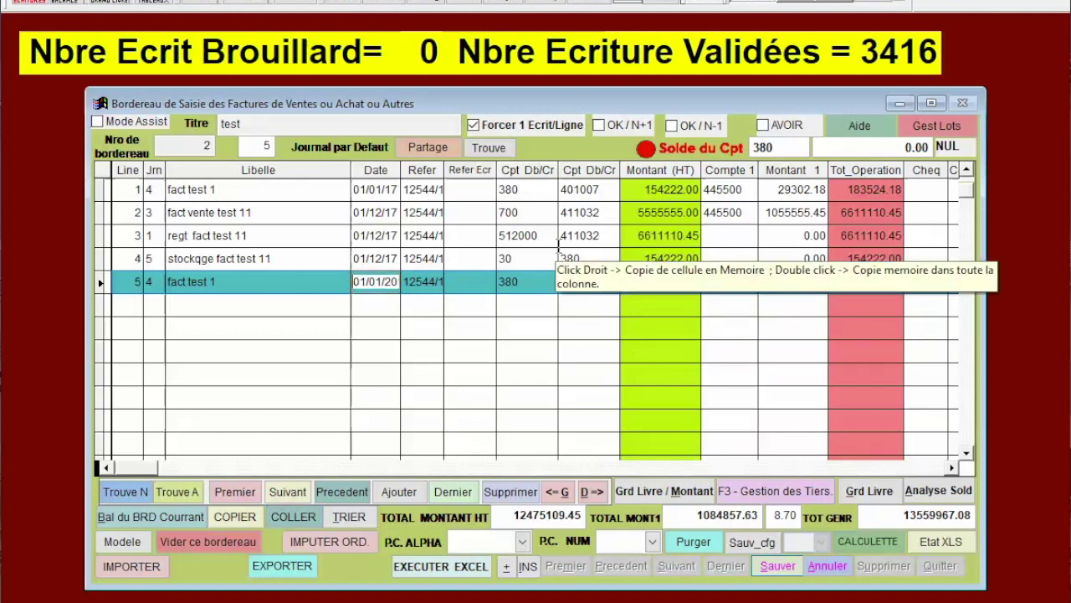
type("0")
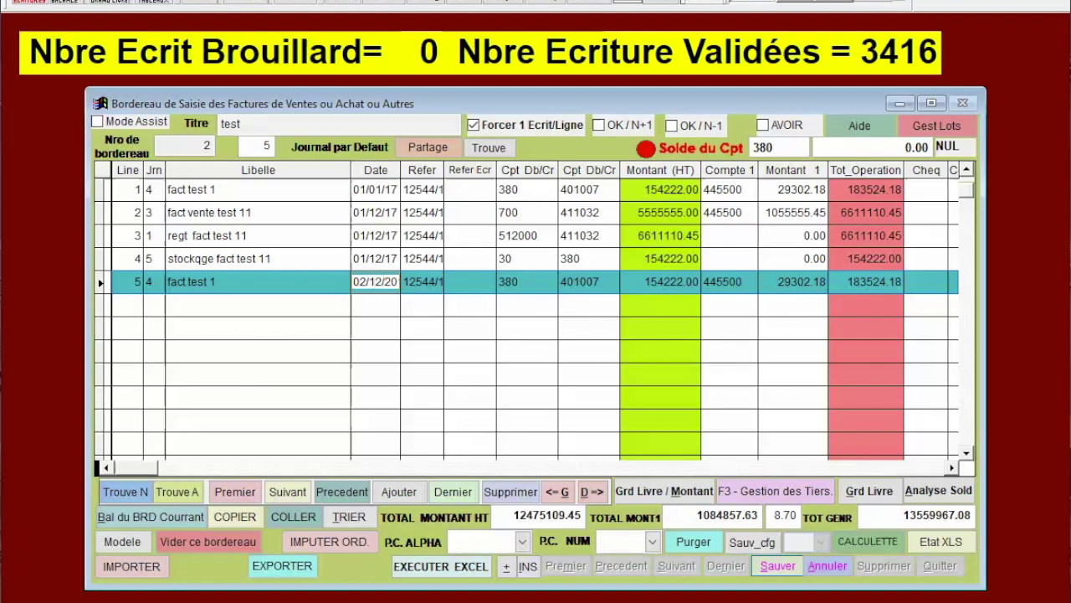
key("Tab")
type("225555")
key("Tab")
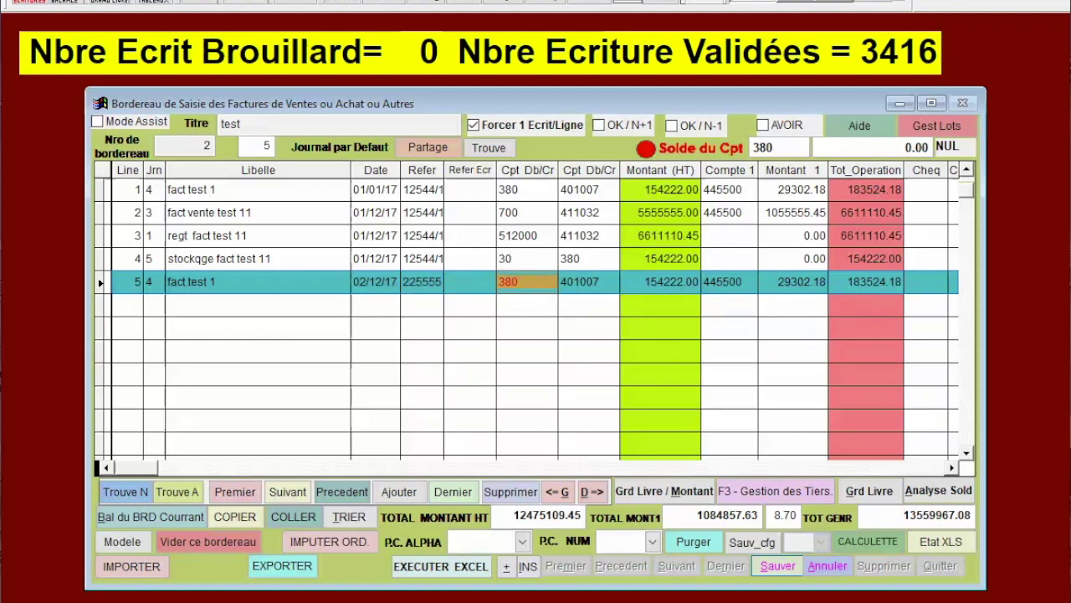
Set line 5's amount excluding tax to 222222.00 with a VAT amount of 42222.18, and save the new entry
key("Tab")
key("Tab")
type("222222")
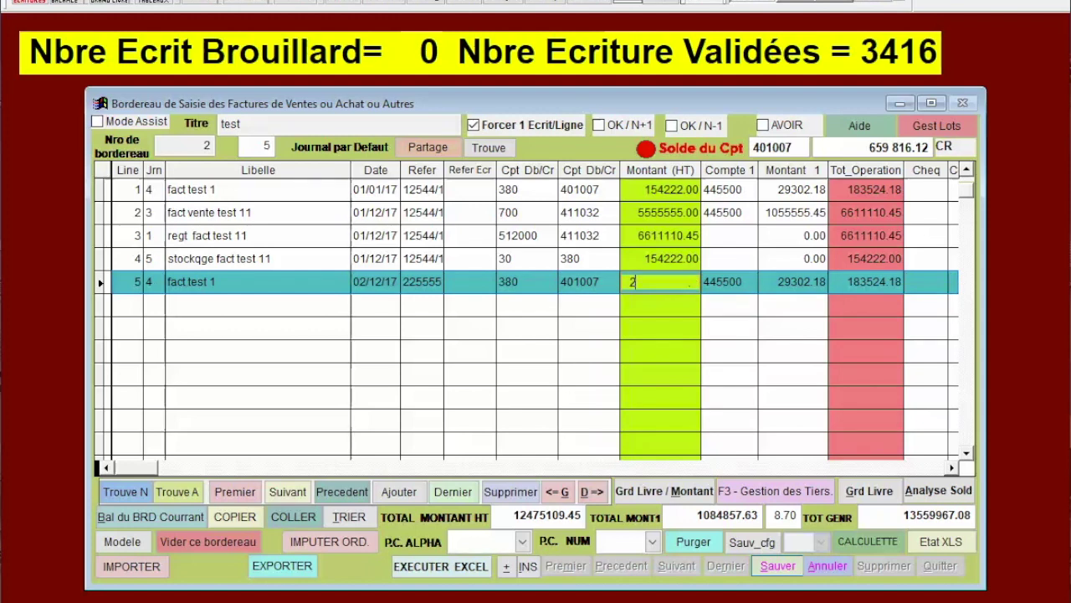
key("Tab")
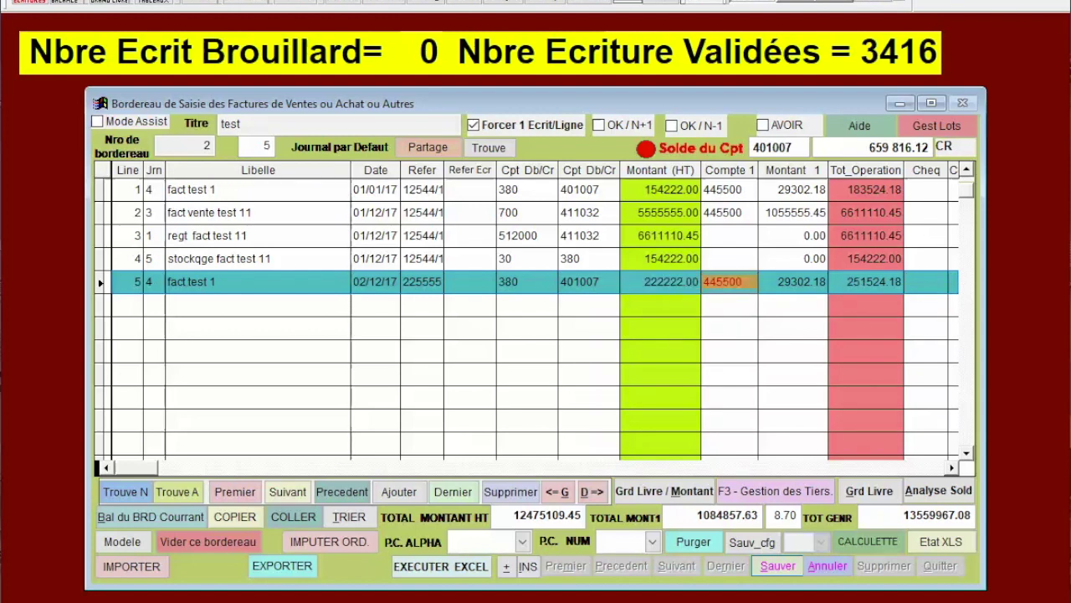
key("Tab")
key("Tab")
key("Return")
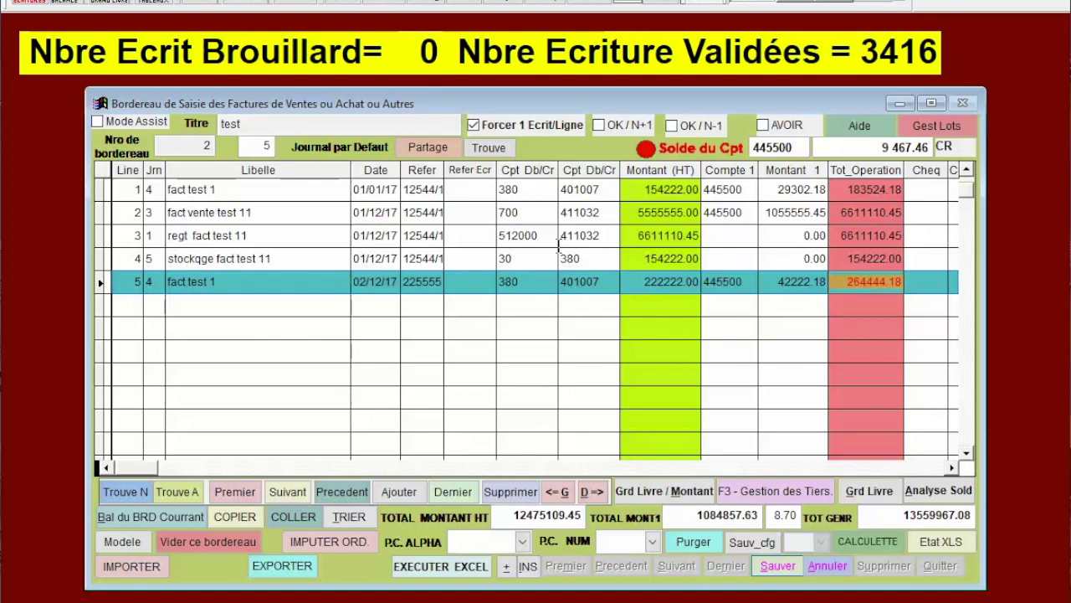
left_click(759, 569)
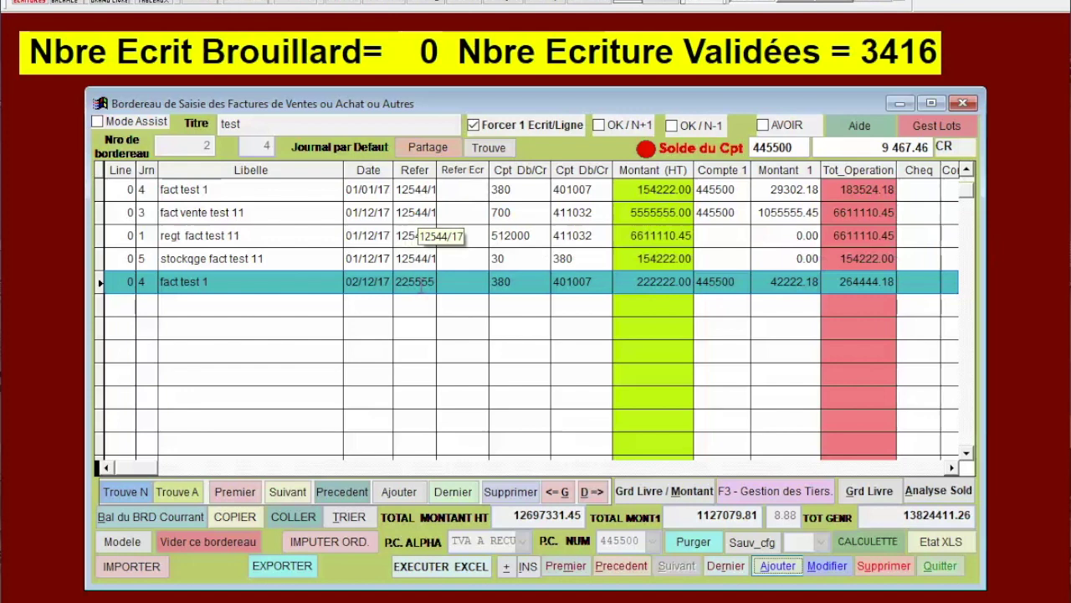
Open the lot management for the bordereau, mark lot 2 as locked (Verouillé) and save it
left_click(932, 132)
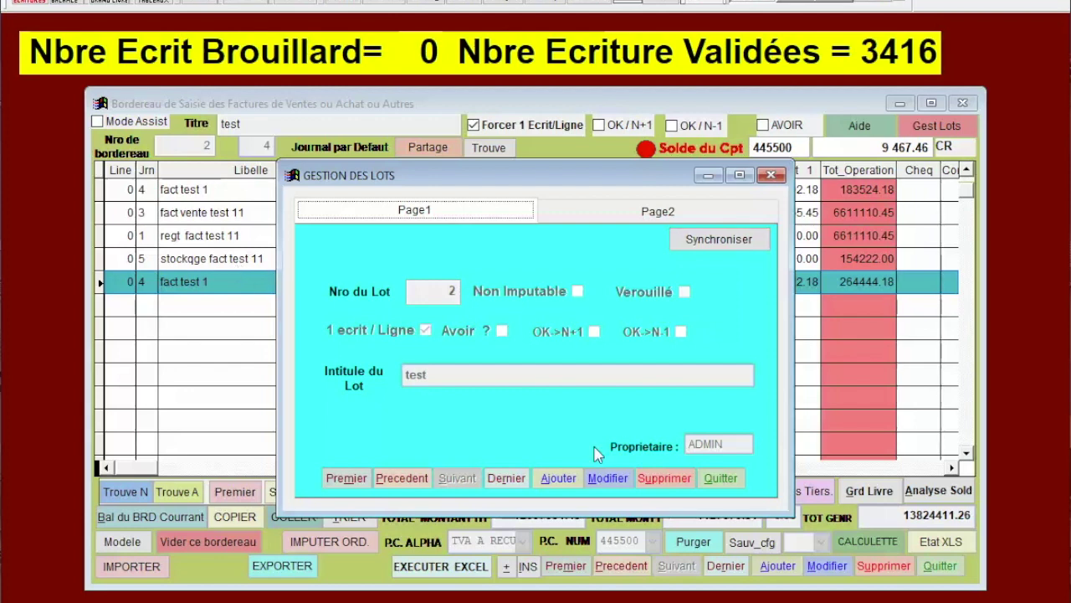
left_click(602, 479)
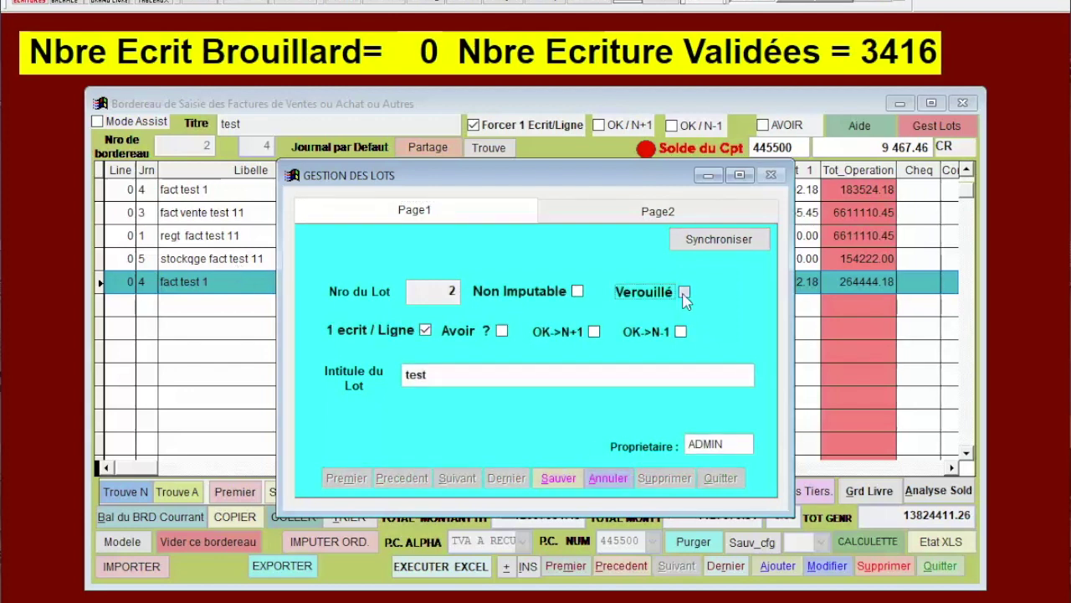
left_click(685, 292)
left_click(565, 478)
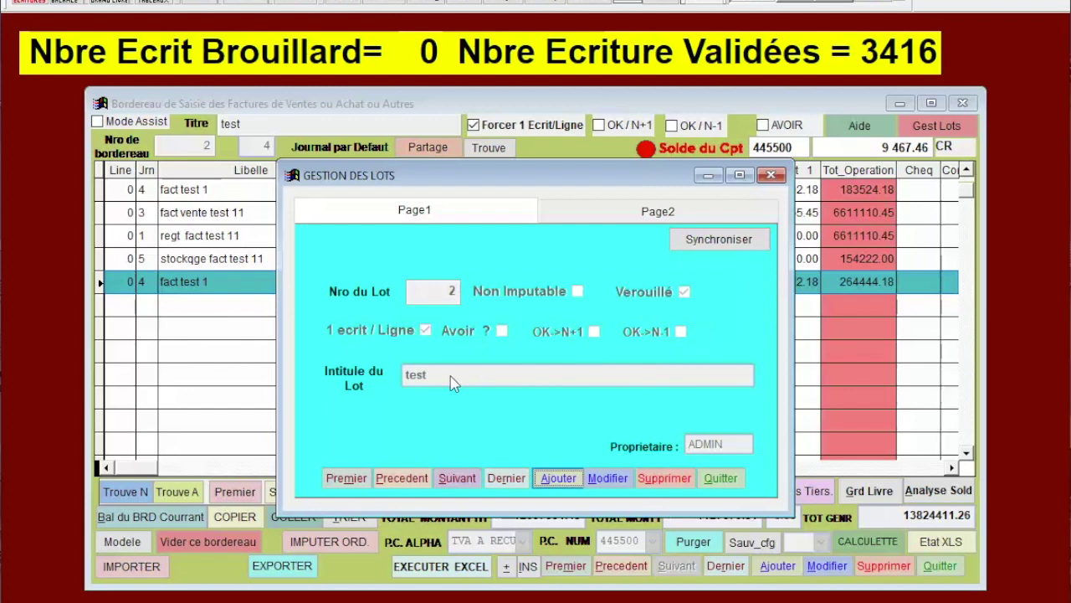
Rename lot 2 as DIVERS, save the change and return to the bordereau
left_click(606, 482)
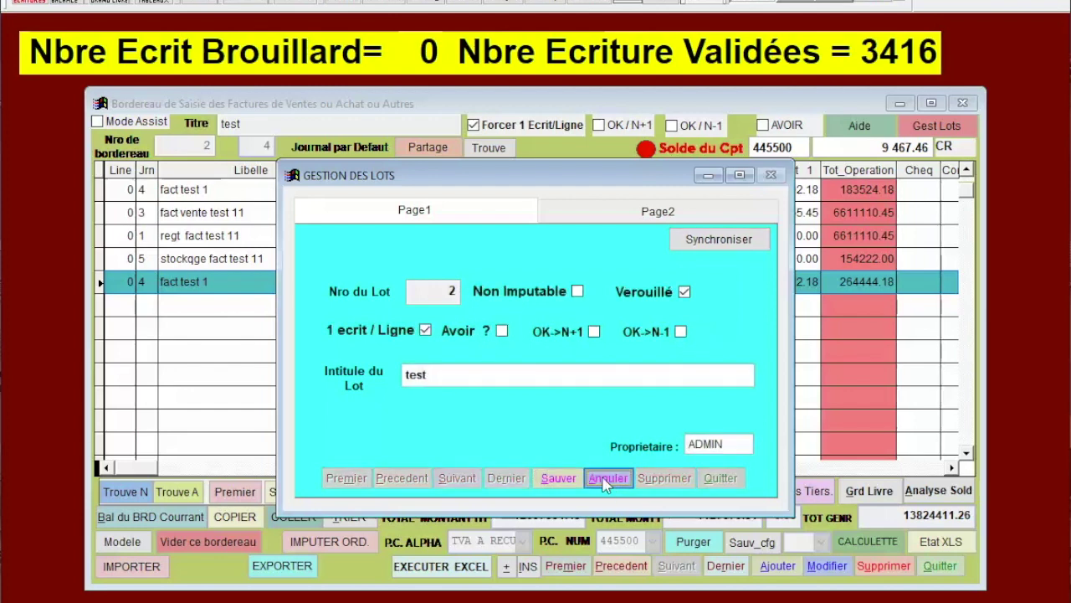
double_click(414, 374)
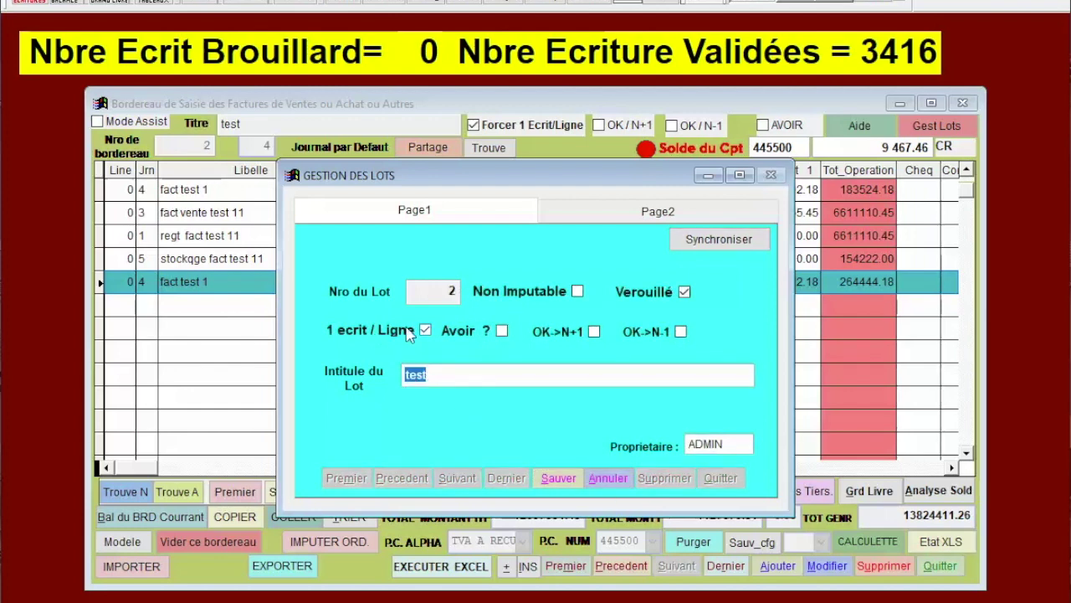
type("DIVERS")
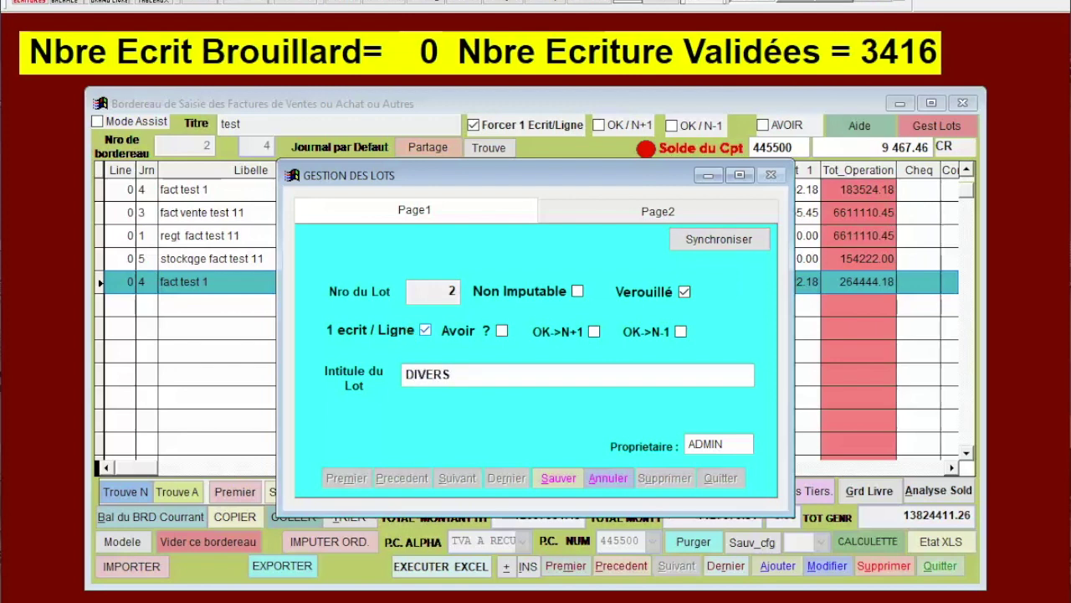
left_click(548, 481)
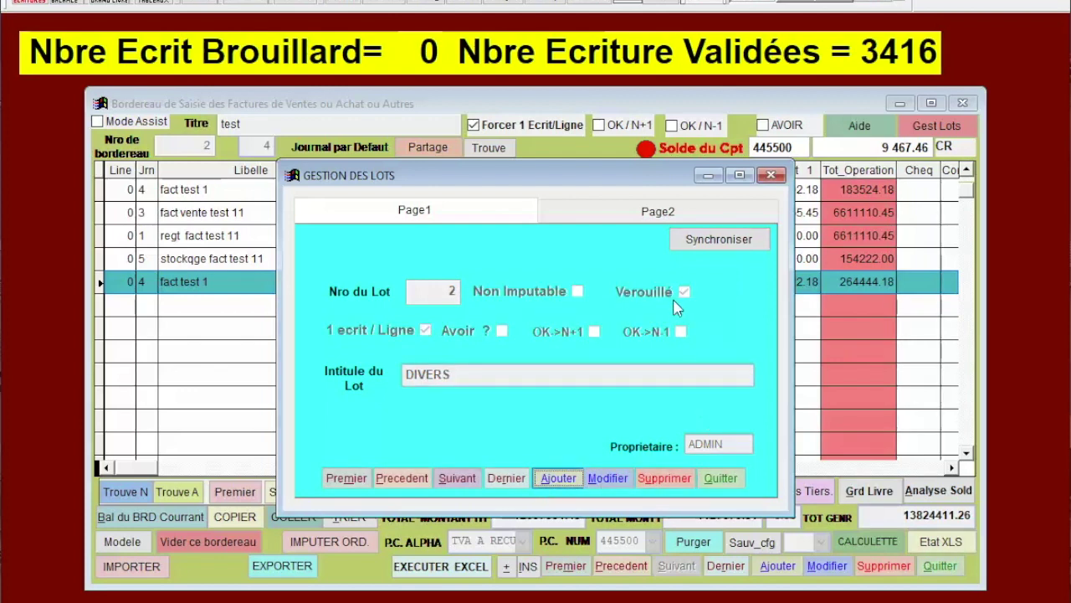
left_click(721, 480)
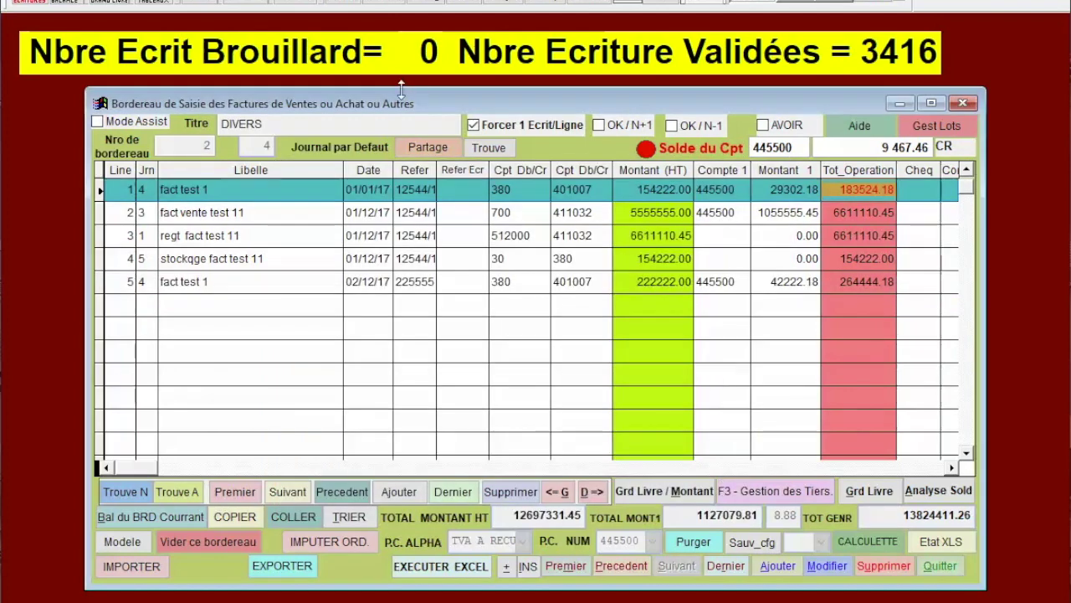
Try to modify the "fact vente test 11" entry in the locked bordereau
left_click(499, 213)
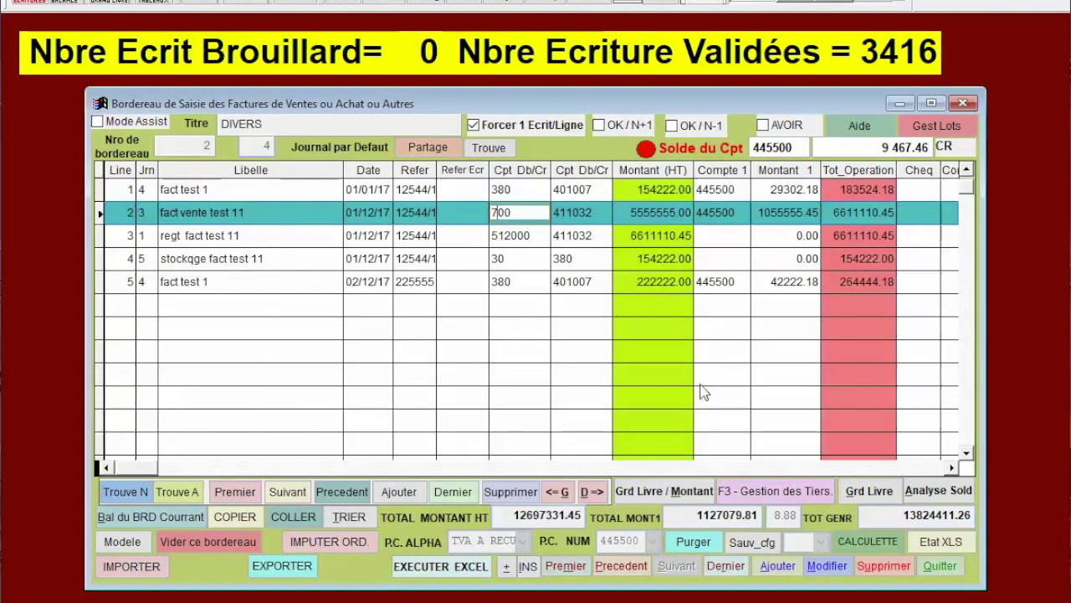
left_click(842, 568)
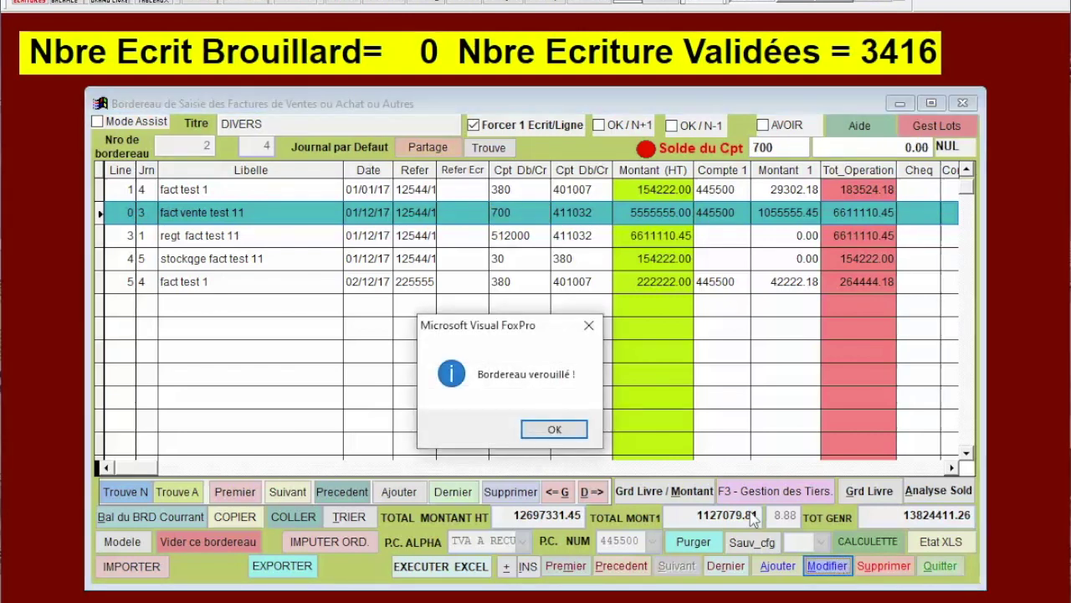
left_click(554, 429)
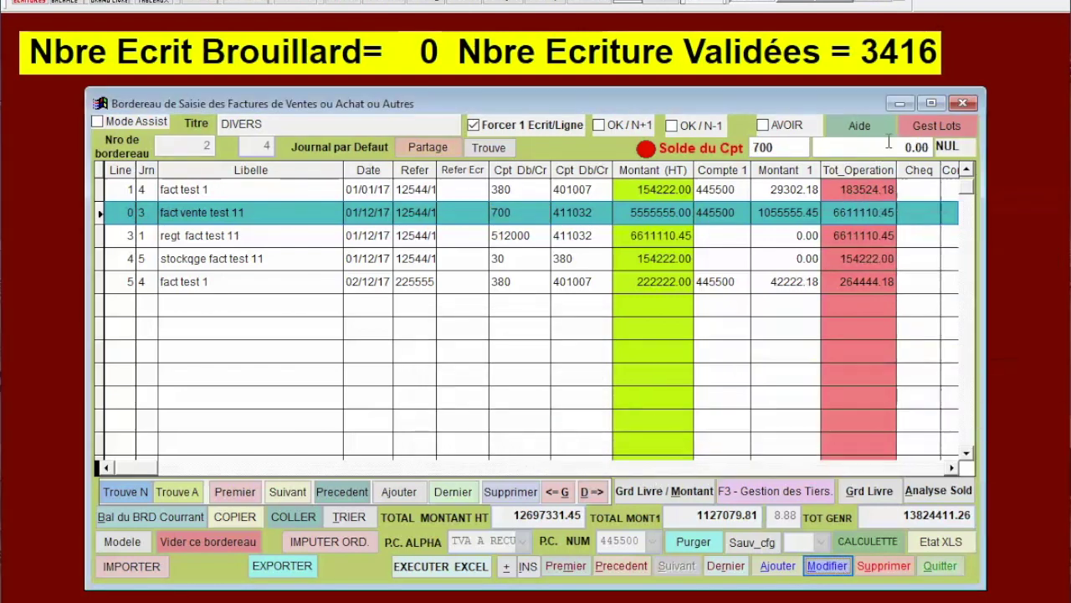
Mark lot 2 as non-postable (Non Imputable) in the lot management, save it and return to the bordereau
left_click(932, 134)
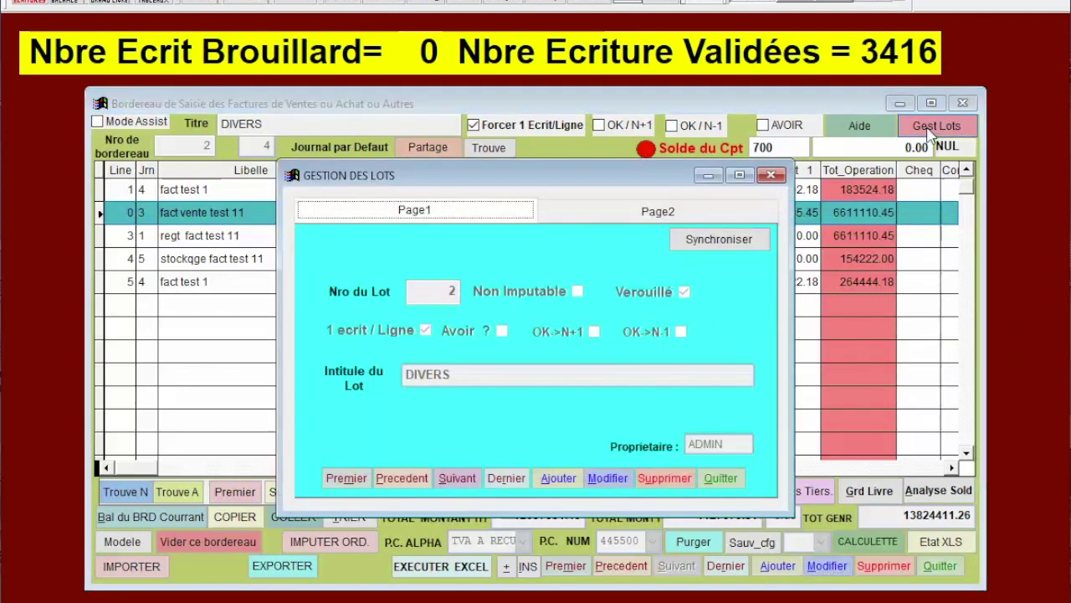
left_click(610, 483)
left_click(577, 291)
left_click(566, 476)
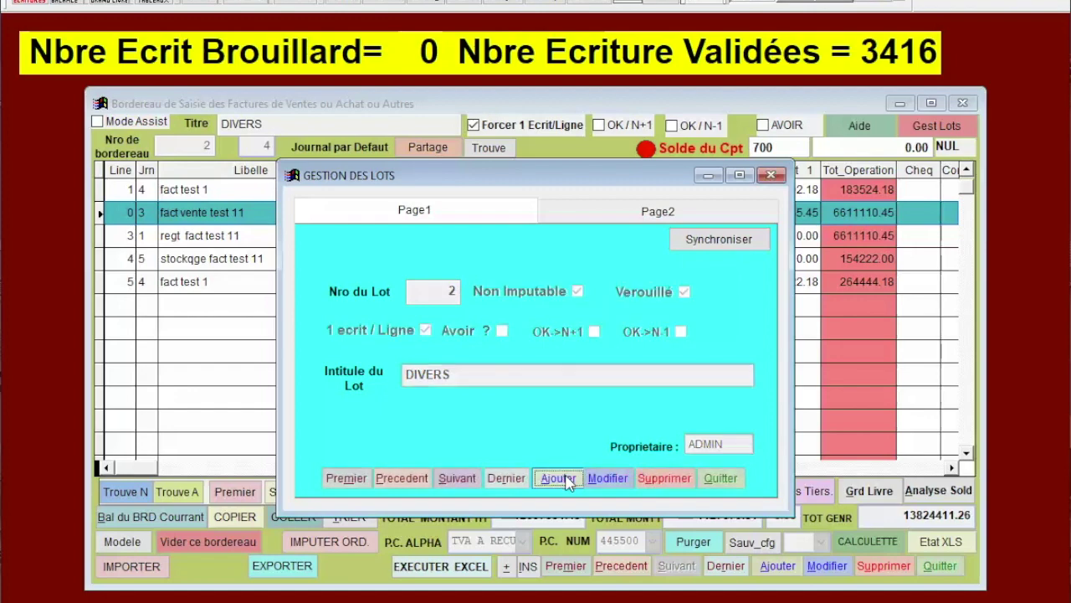
left_click(716, 475)
Generate the accounting entries of the DIVERS bordereau starting from line 1 and open their preview
left_click(348, 544)
left_click(577, 426)
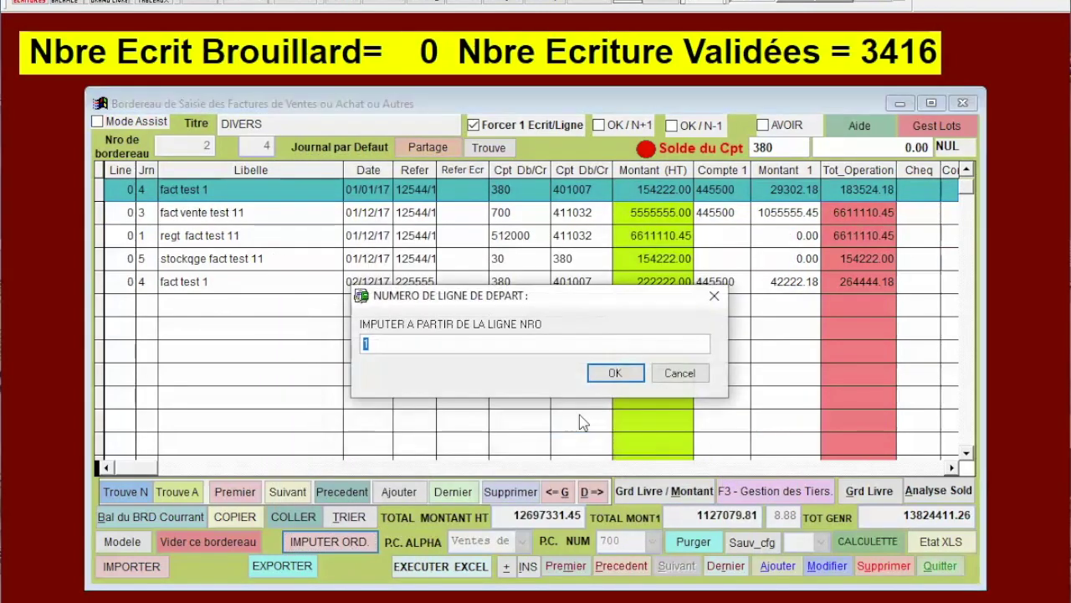
left_click(616, 374)
left_click(646, 426)
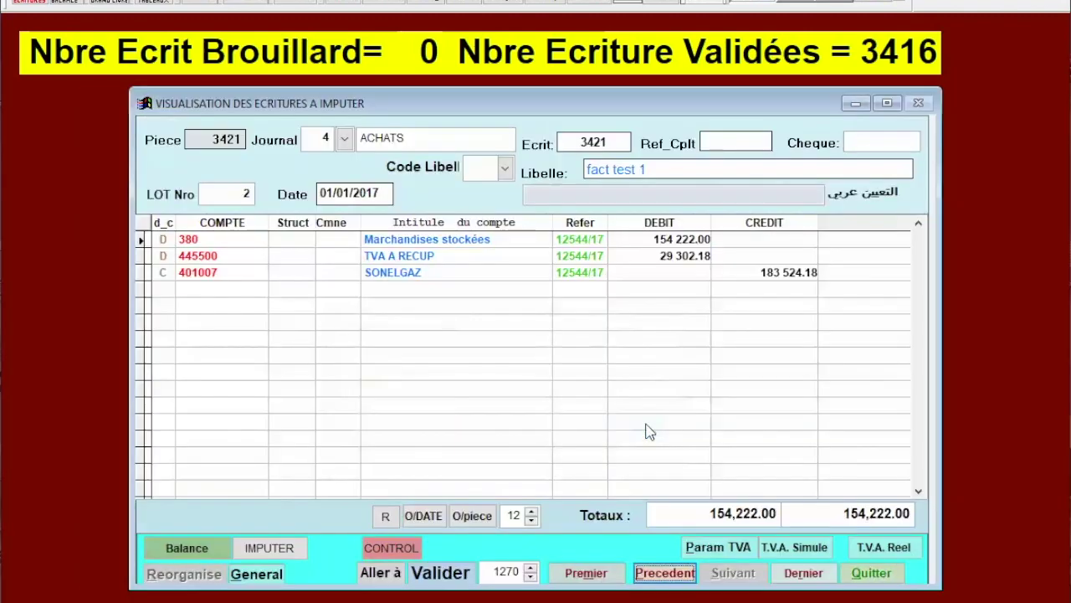
Review the generated entries one by one, from the first purchase to the last one dated 02/12/2017
left_click(740, 578)
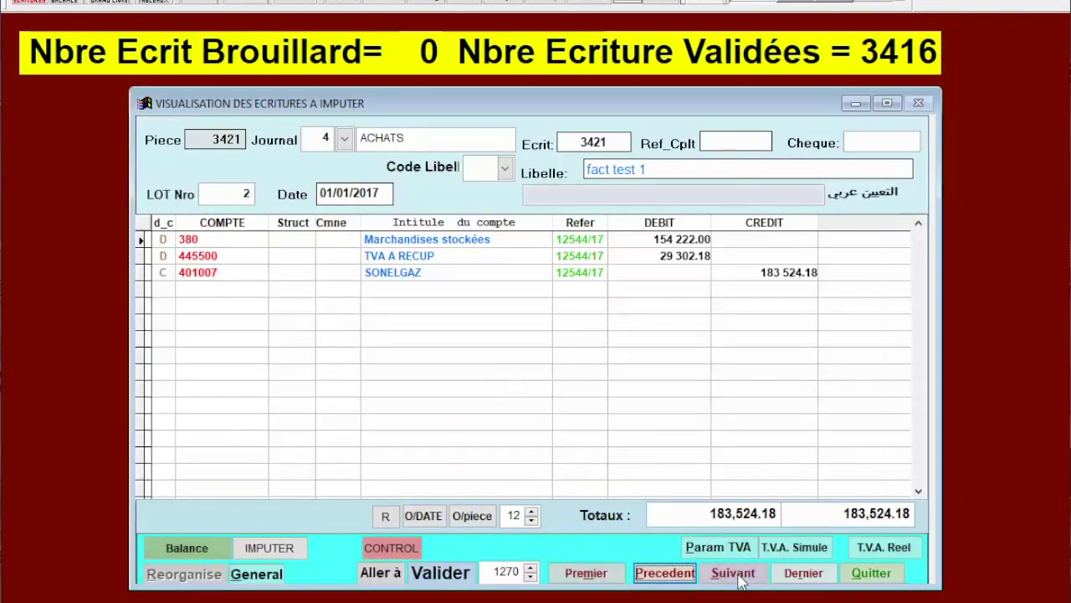
left_click(735, 576)
left_click(735, 576)
left_click(735, 576)
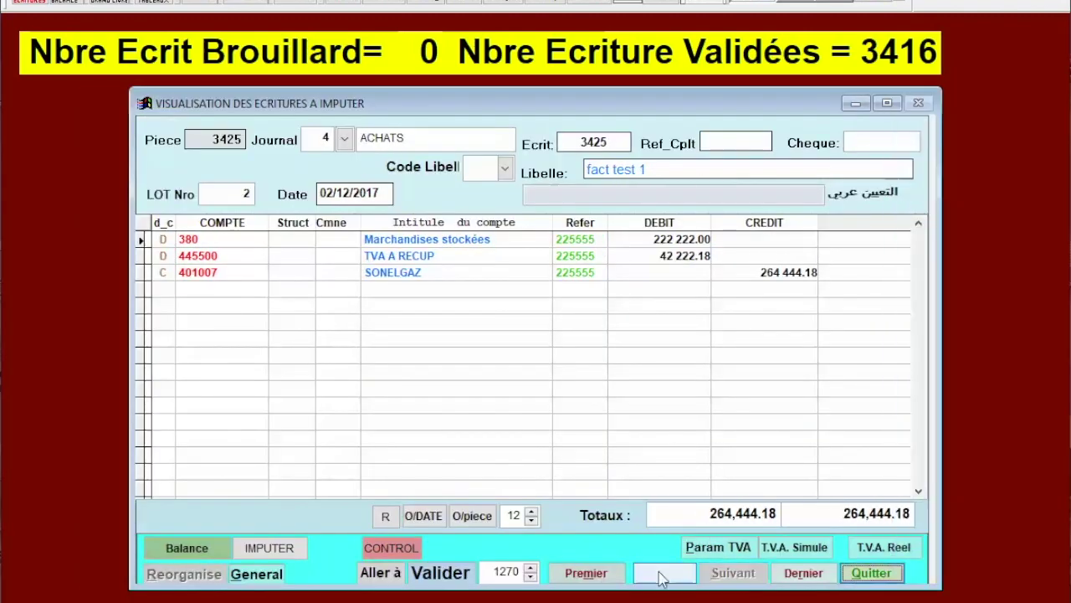
Try to validate the generated entries of the non-postable bordereau, and close the preview
left_click(429, 574)
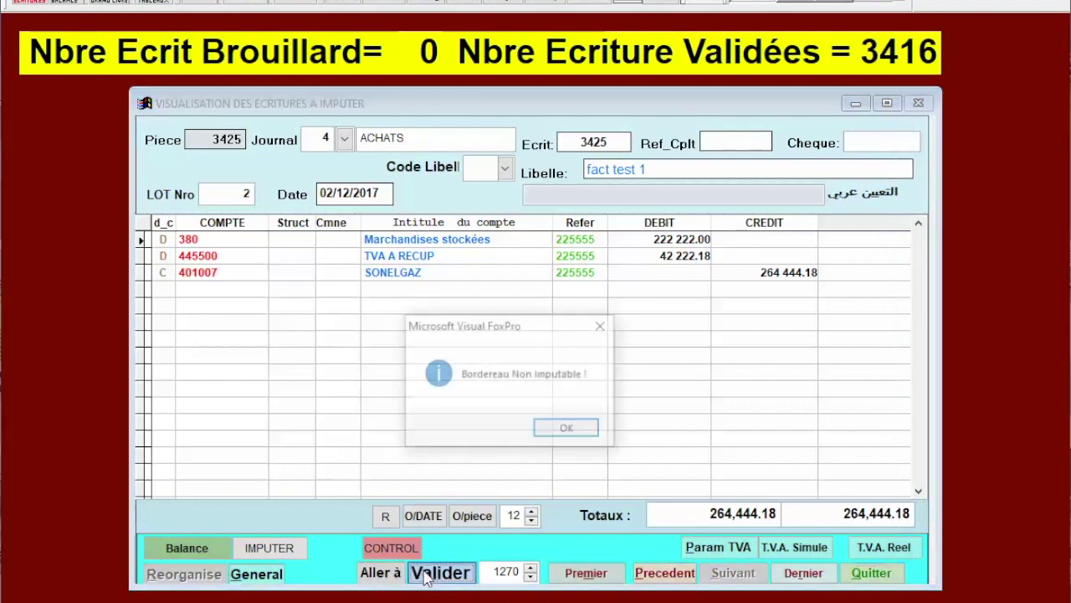
left_click(556, 436)
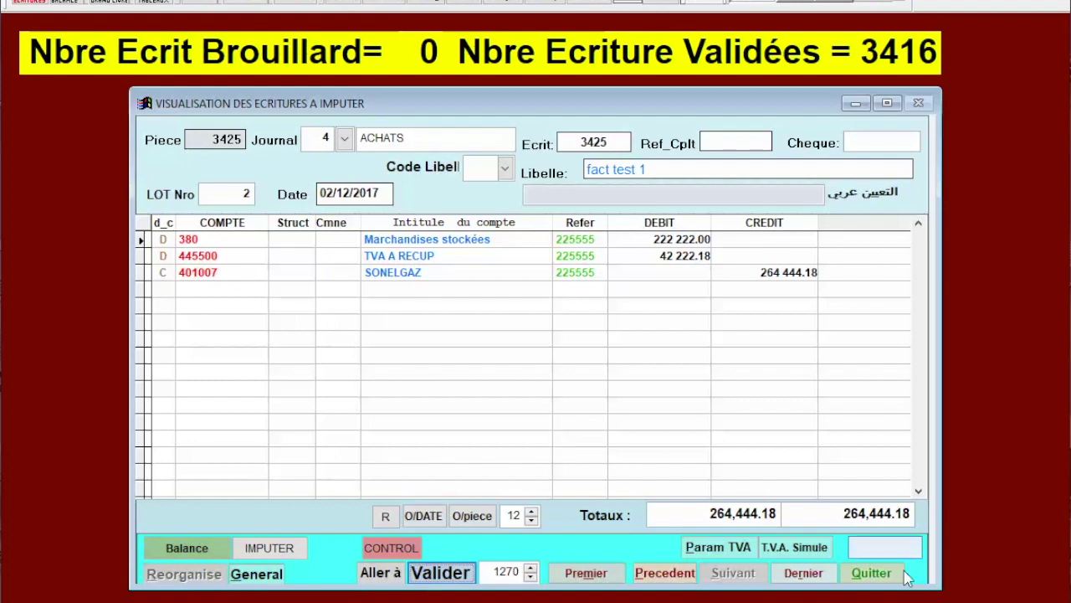
left_click(870, 574)
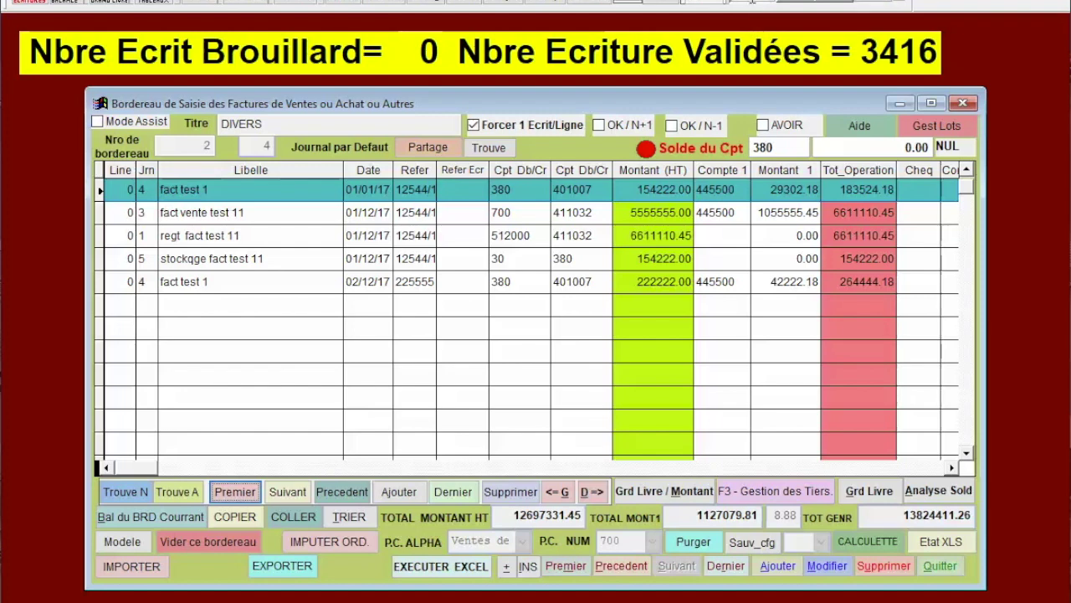
Try to modify the "fact test 1" entry on line 5 of the locked bordereau
left_click(384, 286)
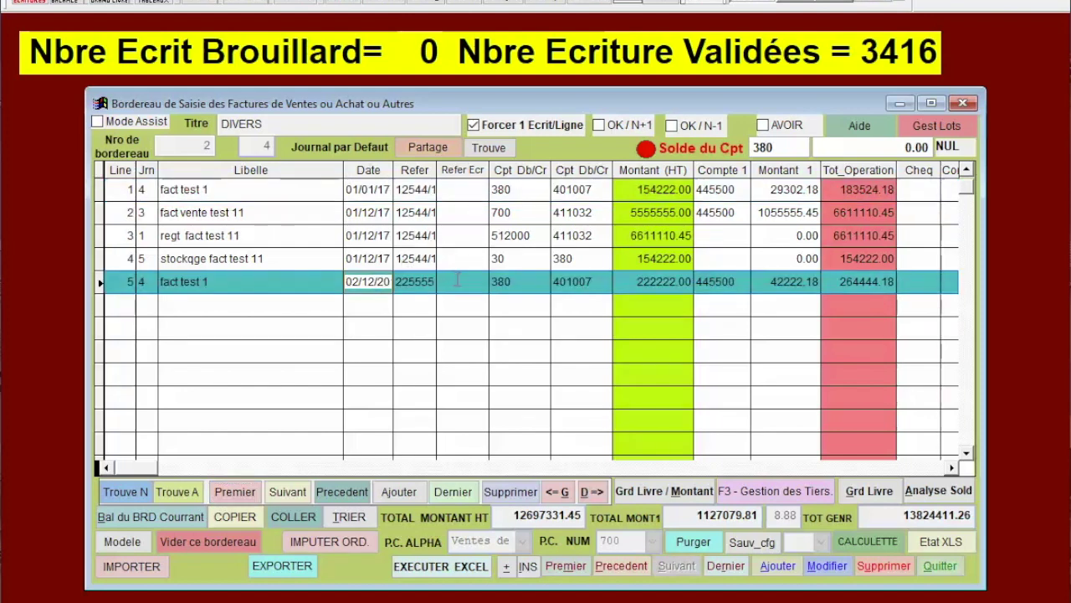
key("Right")
key("Right")
left_click(827, 566)
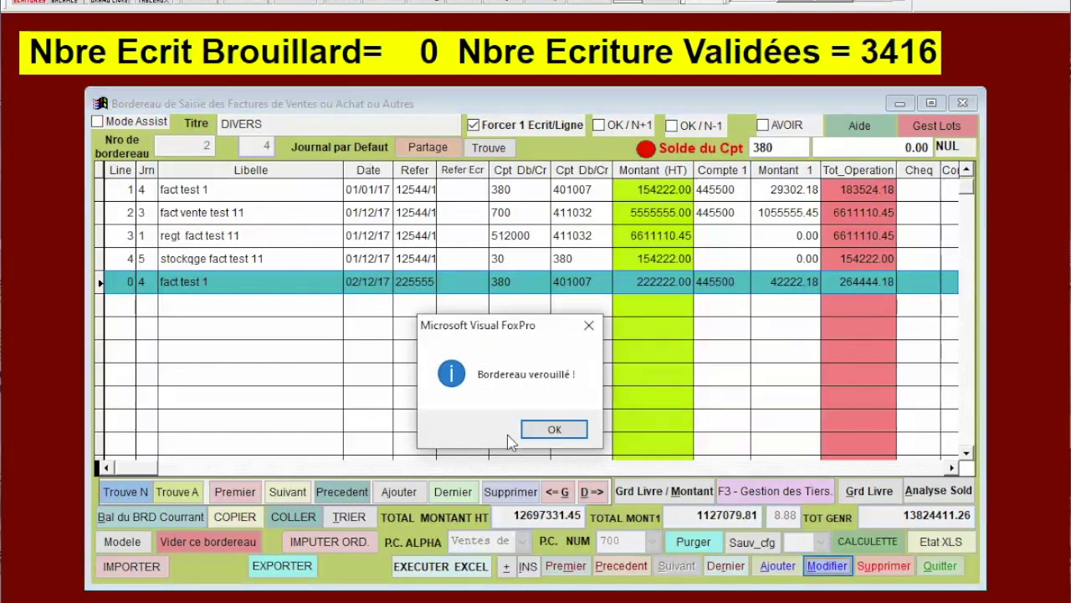
Remove the Verouillé option from the DIVERS bordereau's lot settings and save them
left_click(552, 429)
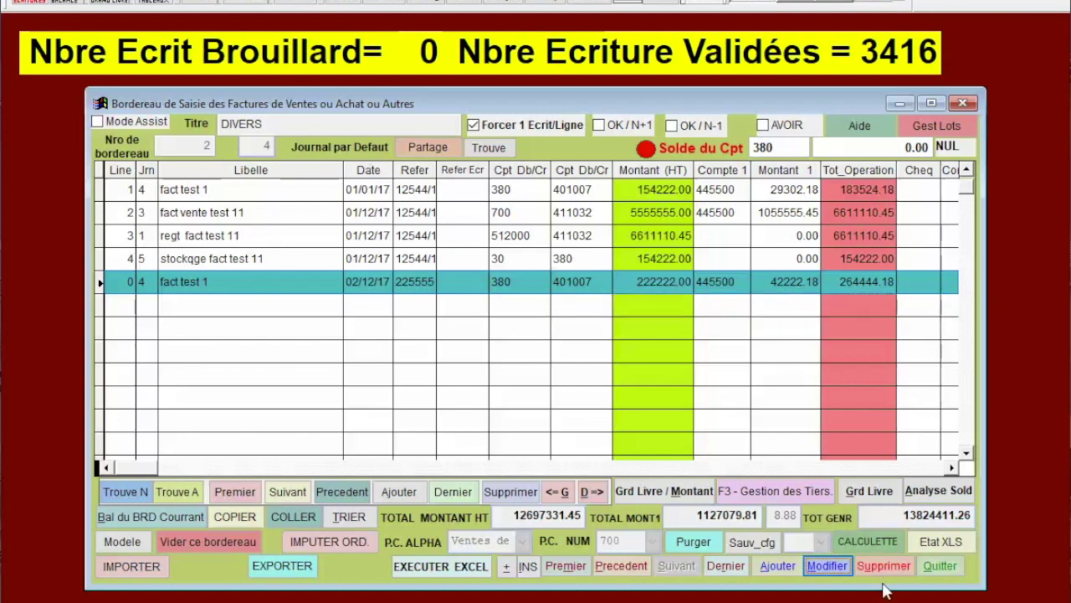
left_click(956, 128)
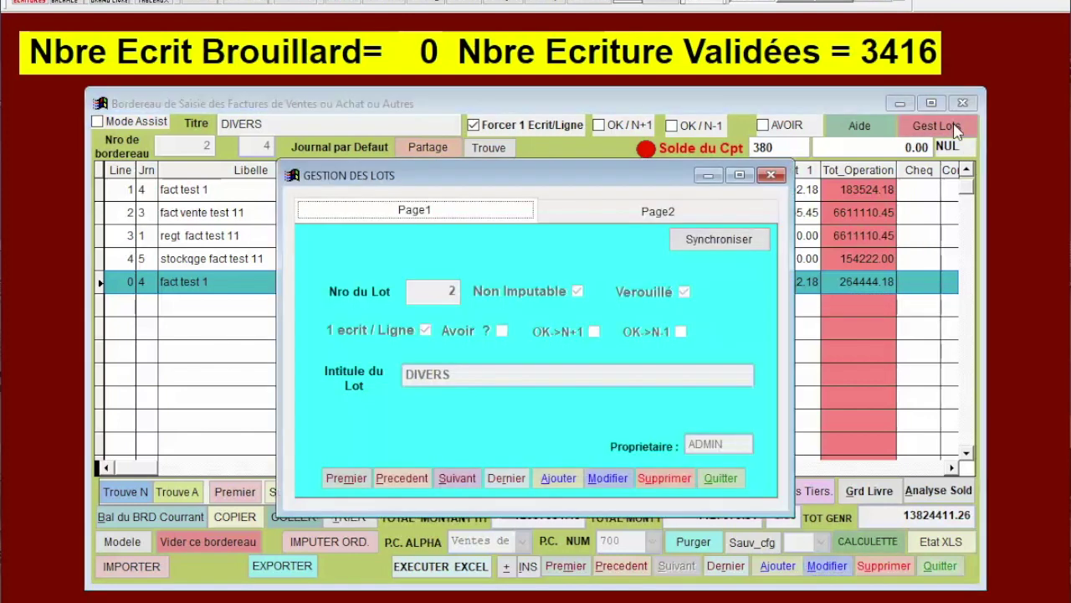
left_click(607, 477)
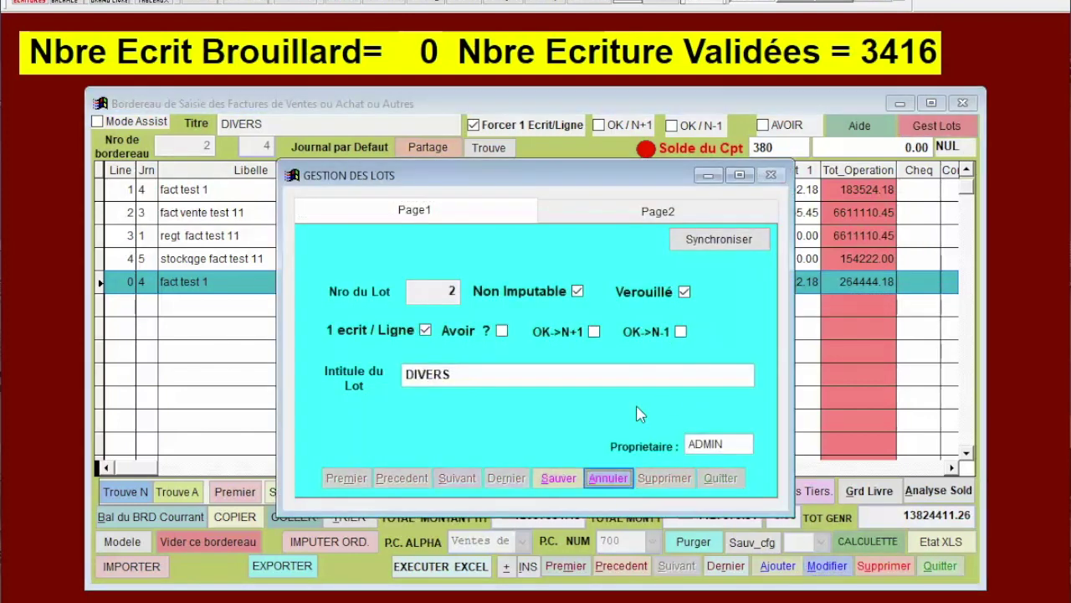
left_click(685, 292)
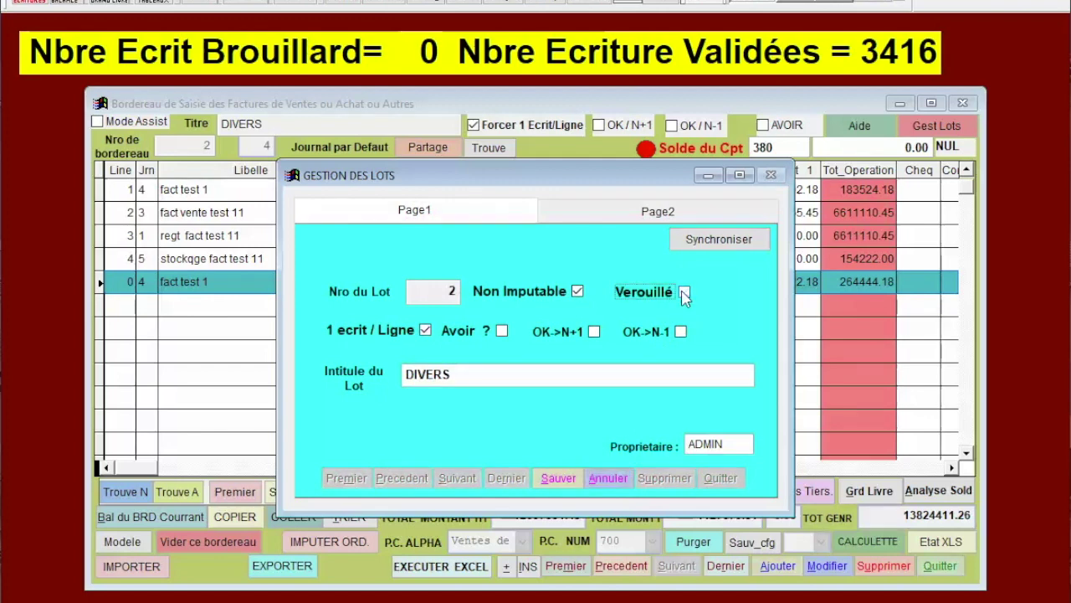
left_click(558, 479)
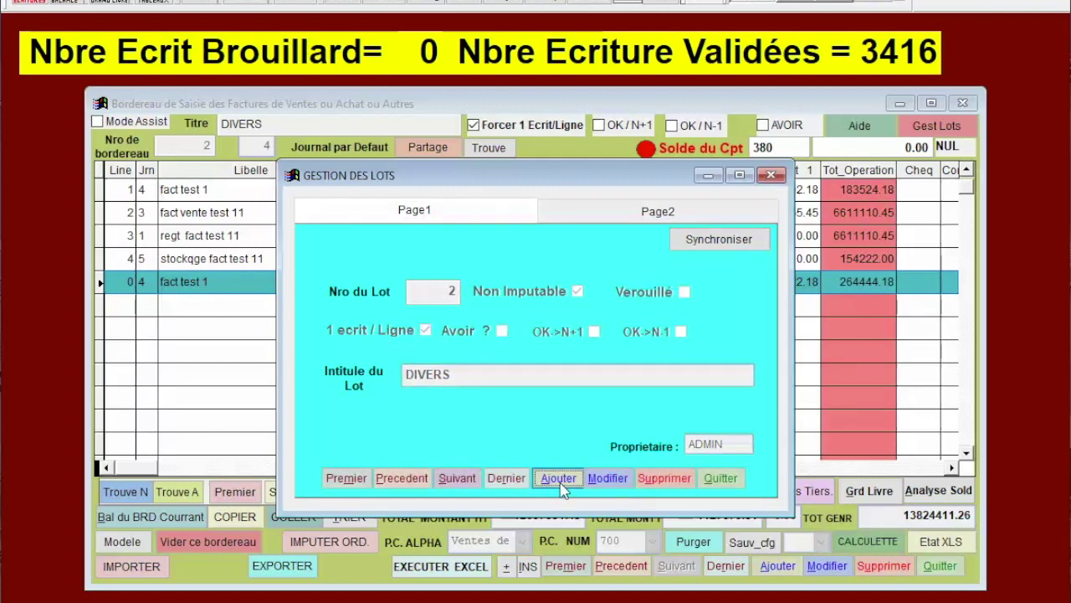
left_click(720, 478)
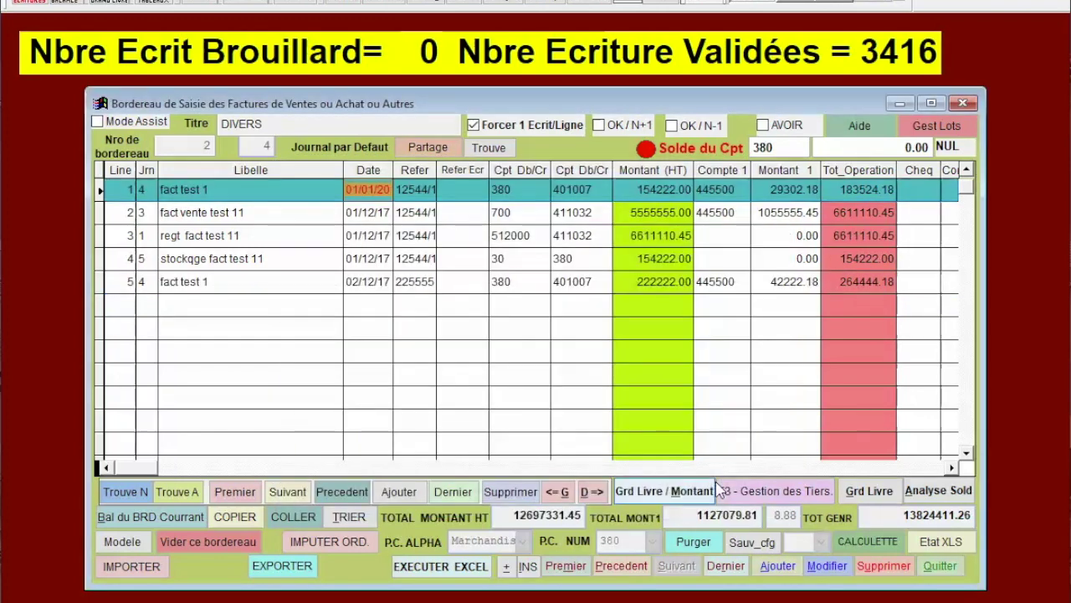
Set the date of the "fact test 1" entry on line 5 to 02/12/2018 and try to post the saved bordereau
left_click(387, 282)
left_click(824, 566)
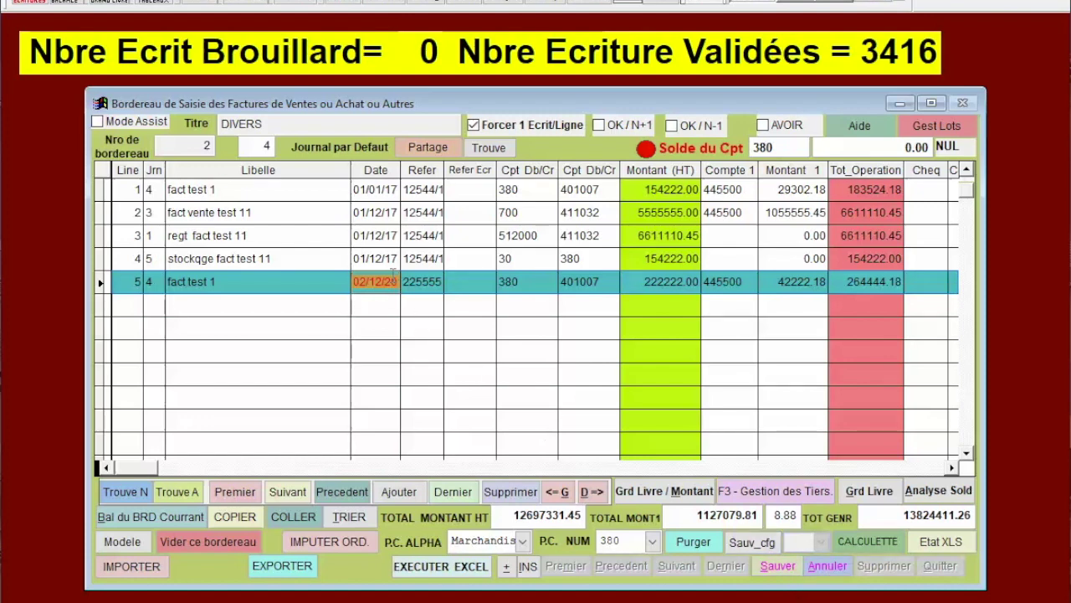
left_click(391, 282)
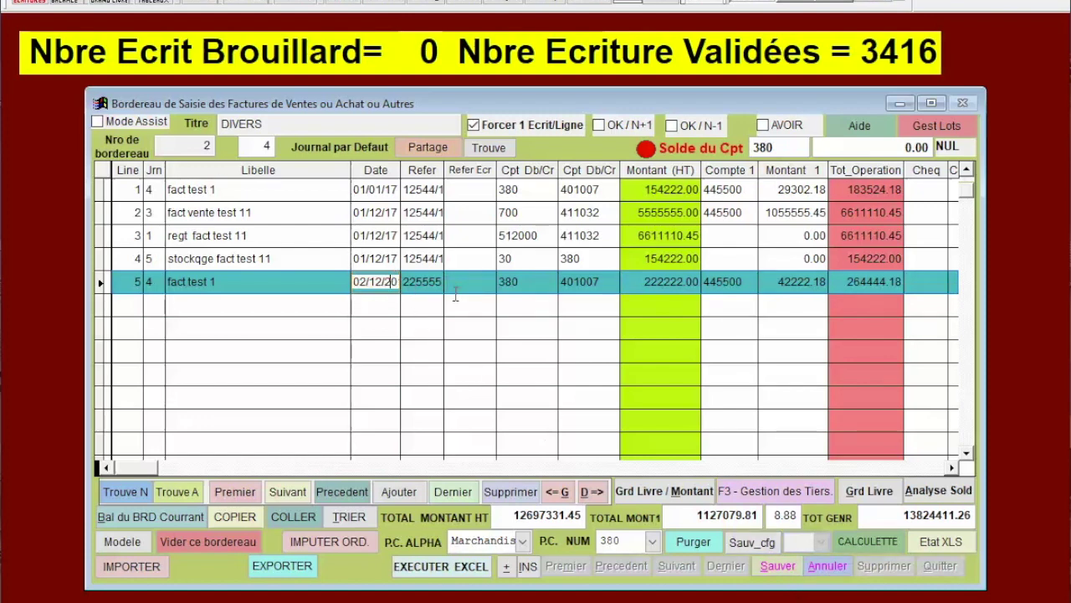
type("17")
key("Return")
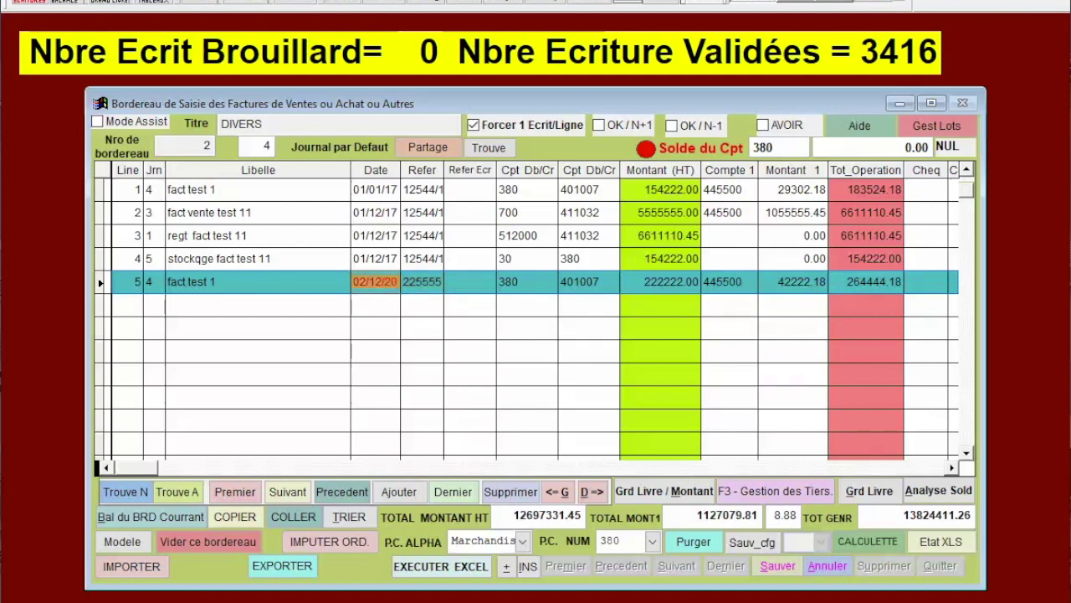
key("End")
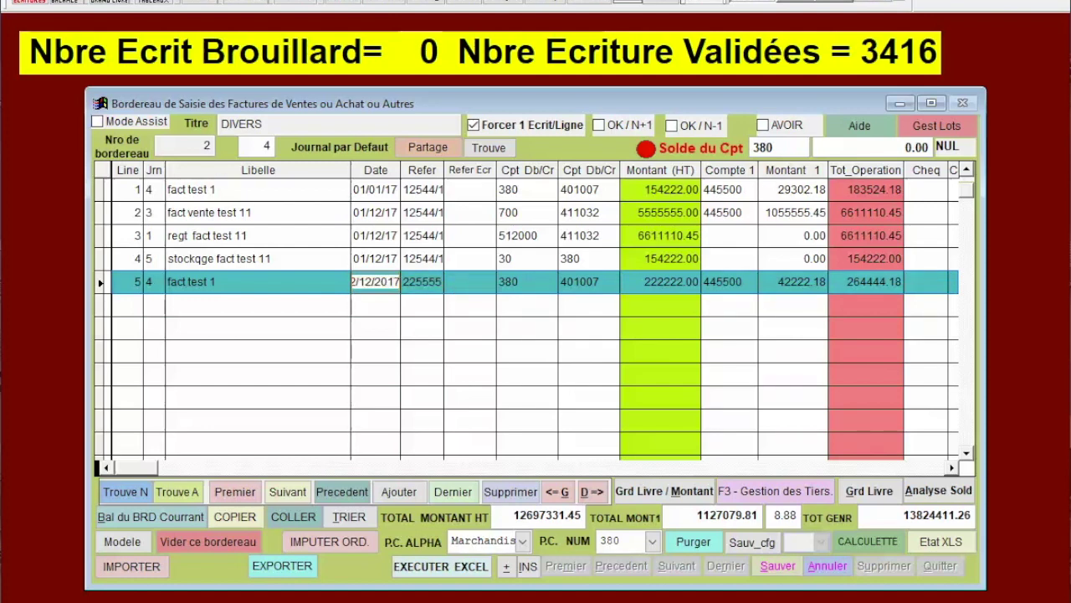
key("Return")
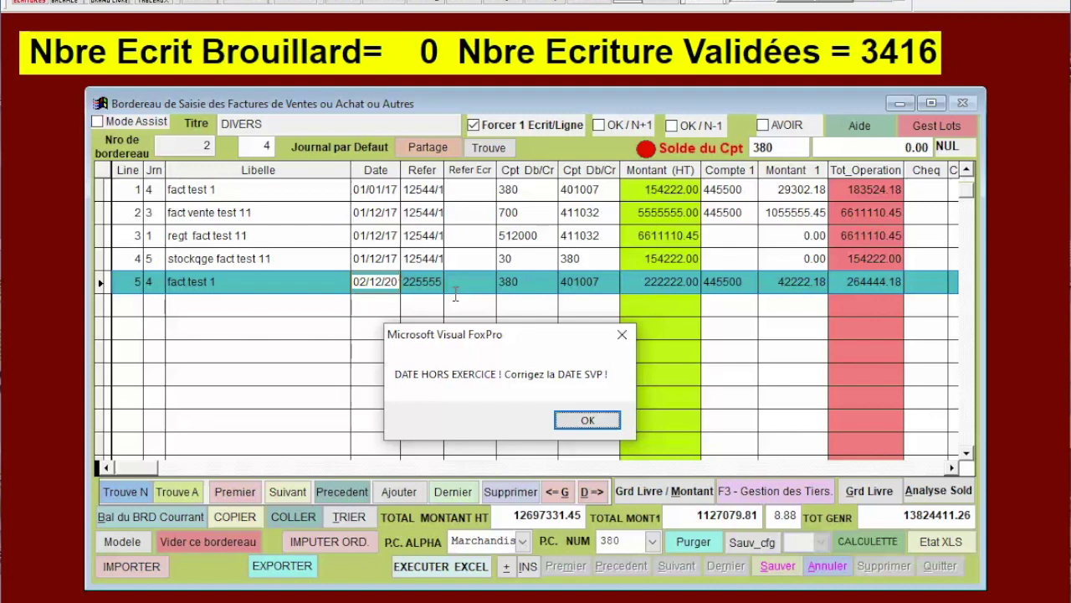
key("Return")
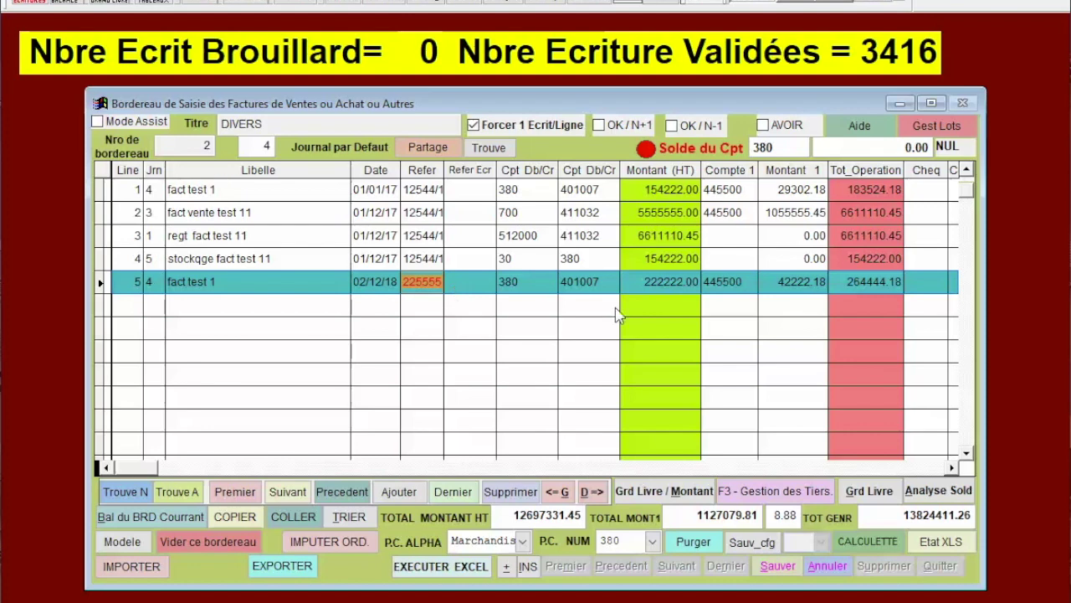
left_click(785, 573)
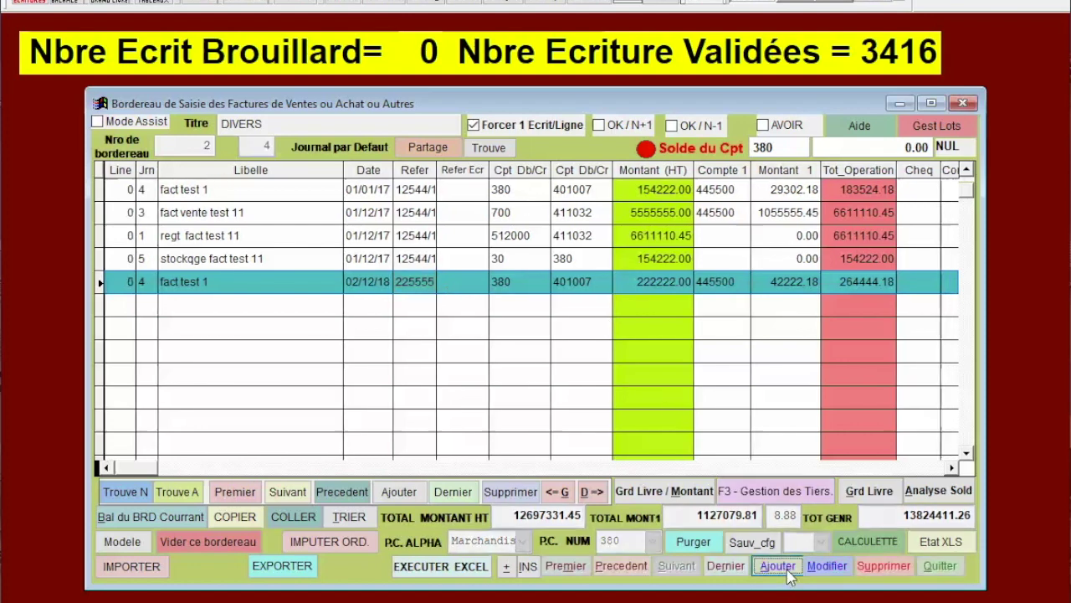
left_click(335, 543)
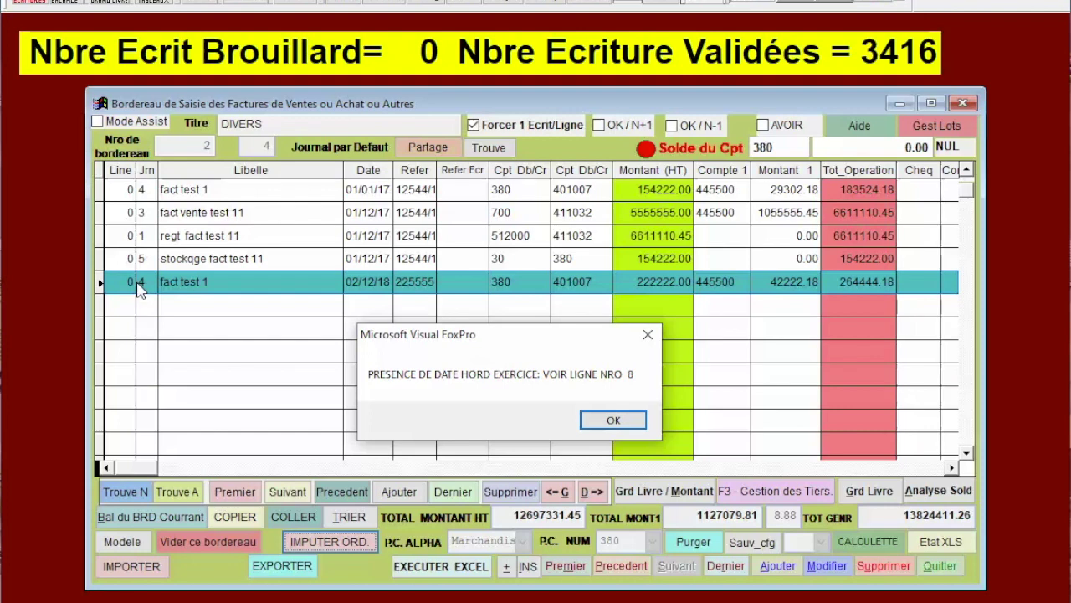
left_click(609, 421)
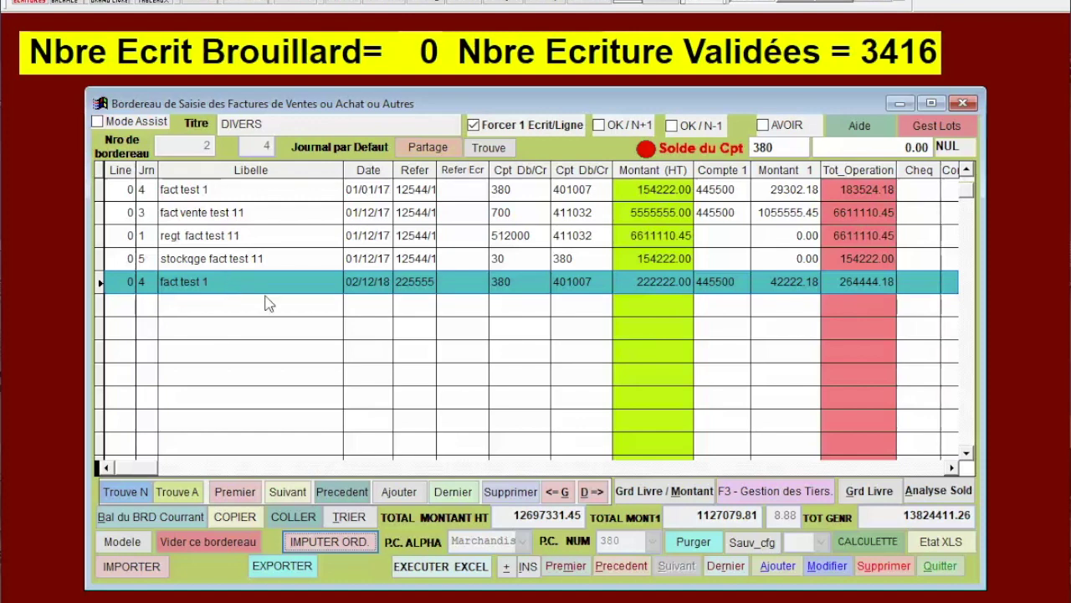
Set the date of the "fact test 1" entry on line 5 to 02/12/2017 and save it
left_click(816, 566)
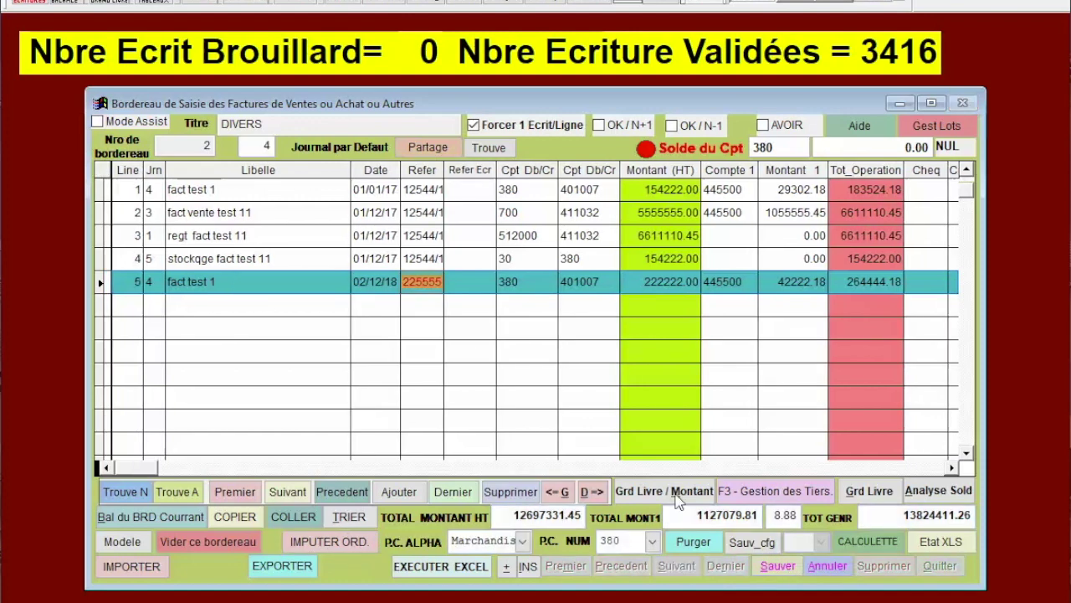
left_click(374, 282)
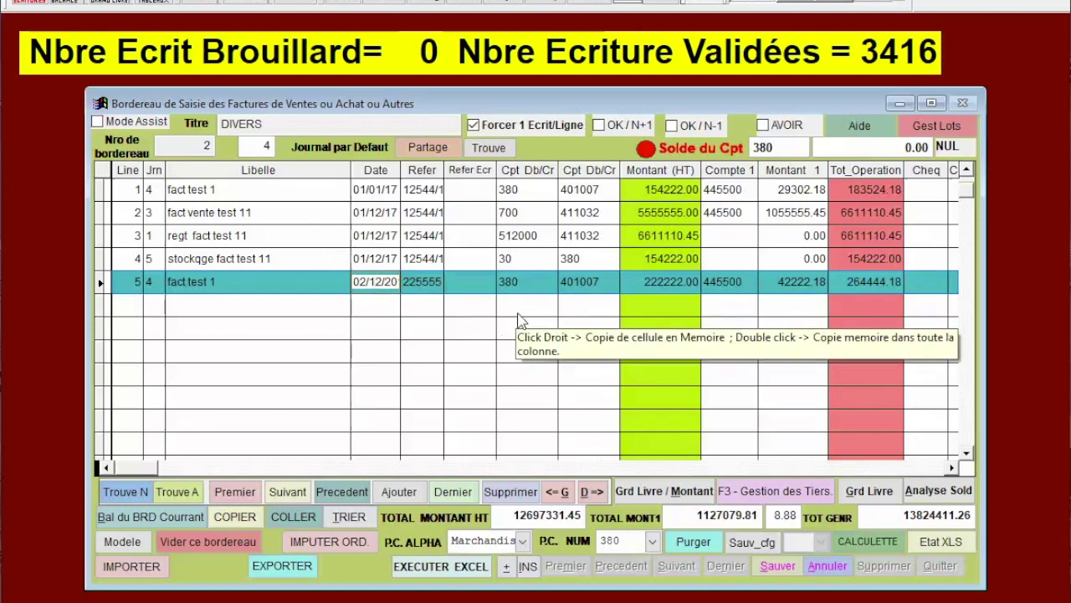
type("18")
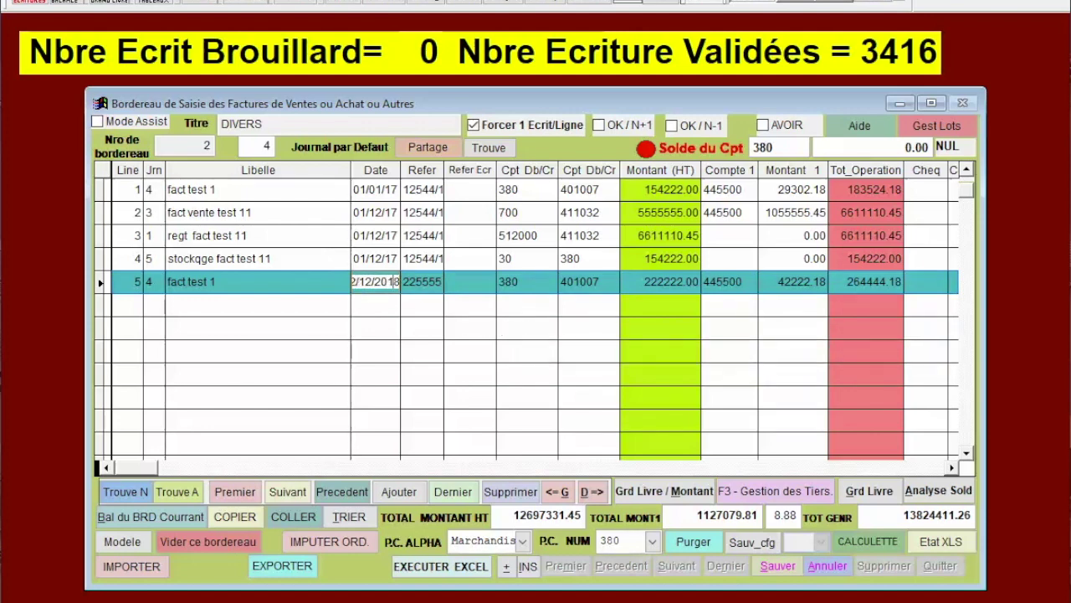
key("Return")
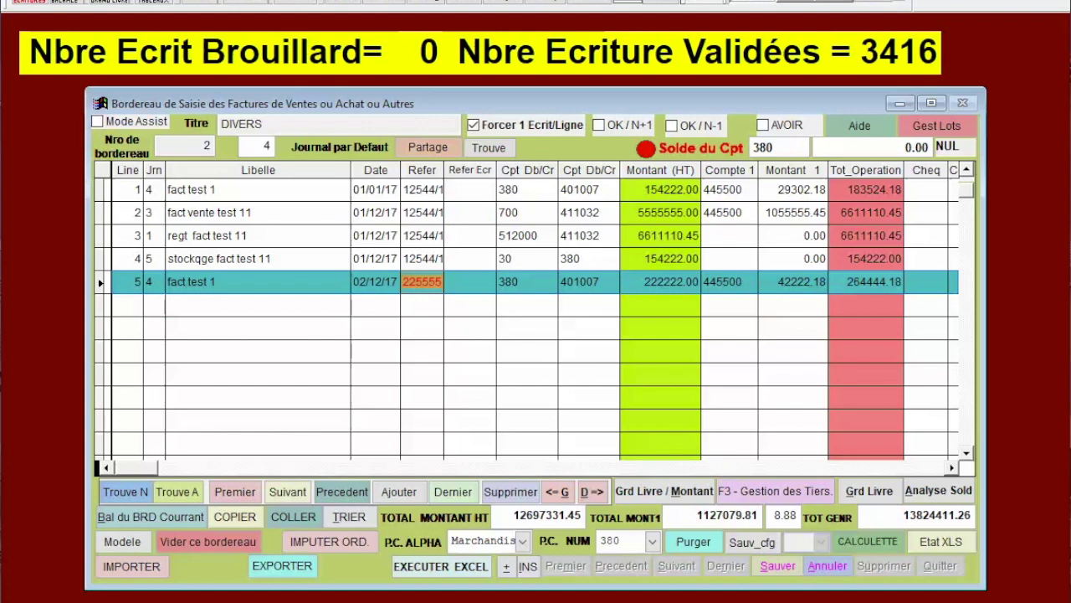
left_click(785, 570)
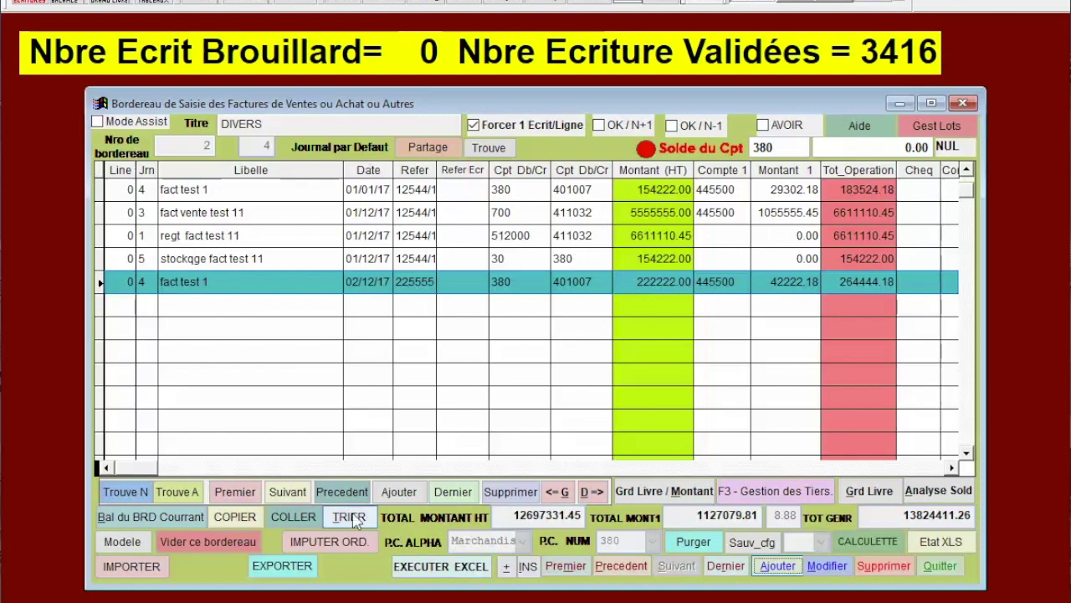
Create a new bordereau with number 3 and the name VENTE JAN 2018
left_click(398, 499)
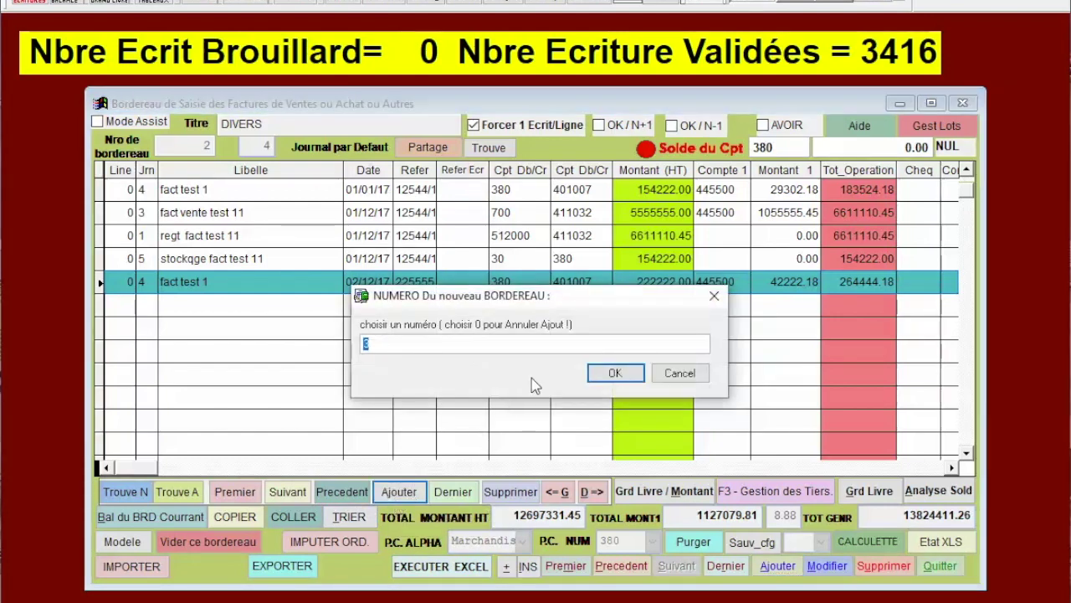
left_click(615, 374)
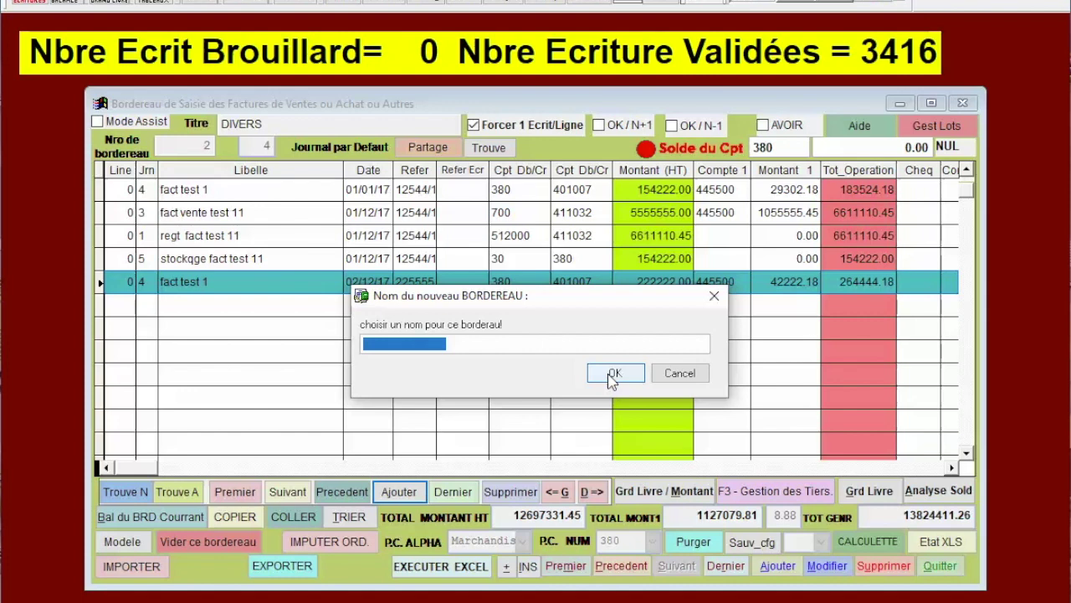
type("BO")
key("BackSpace")
key("BackSpace")
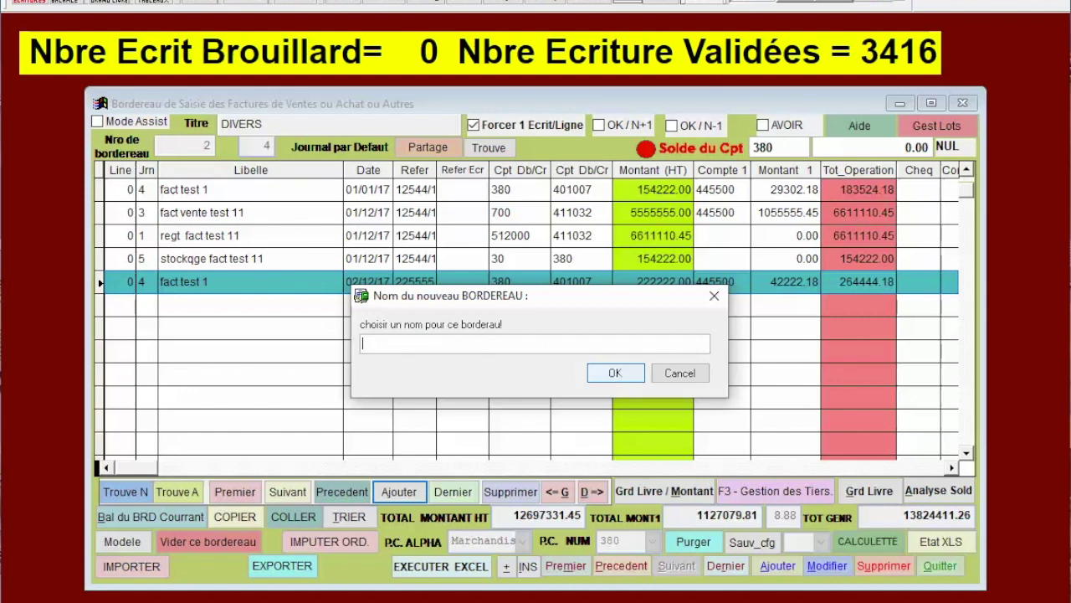
type("VENTE")
type(" JQN")
key("BackSpace")
key("BackSpace")
type("A")
left_click(615, 372)
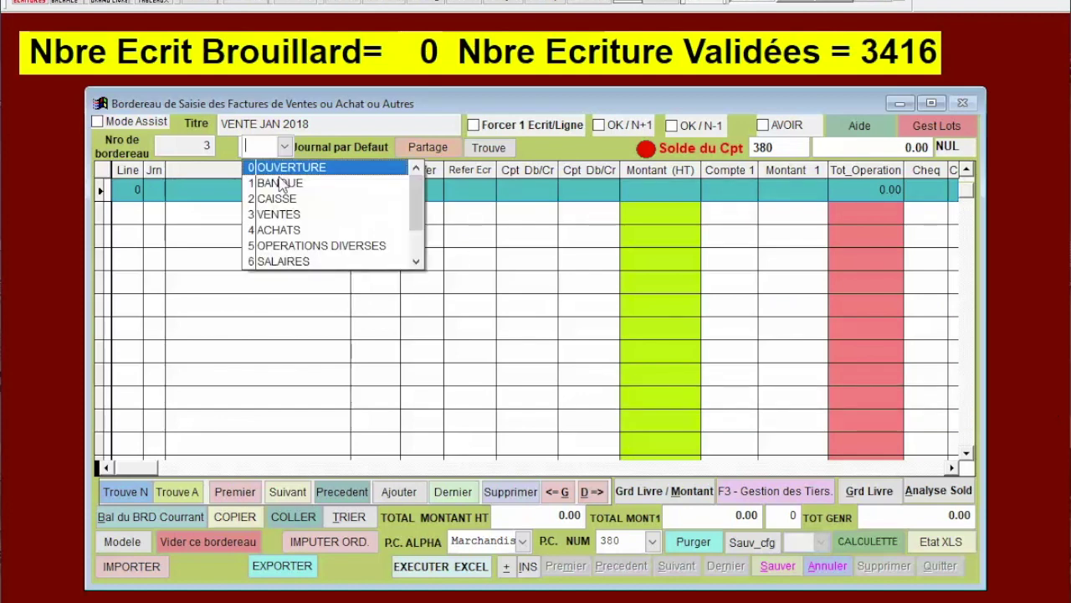
Set the default journal of the new bordereau to 3 VENTES
key("Down")
key("Down")
key("Down")
key("Return")
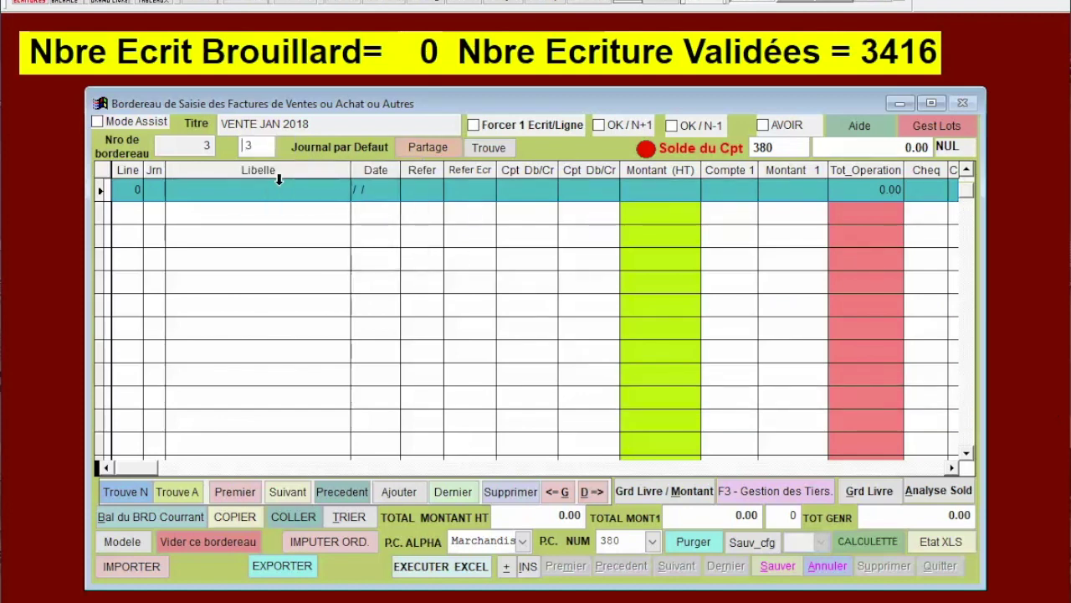
Enter the label FACT NAFTAL and the date 01/01/2018 on line 1 of the VENTE JAN 2018 bordereau
key("Return")
type("FQCT")
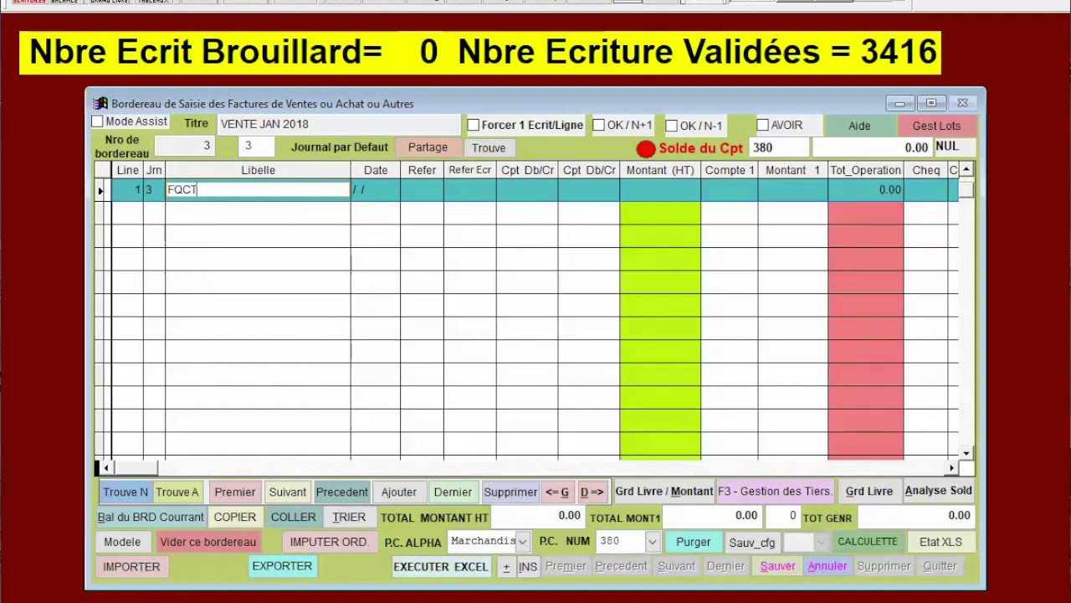
key("BackSpace")
key("BackSpace")
key("BackSpace")
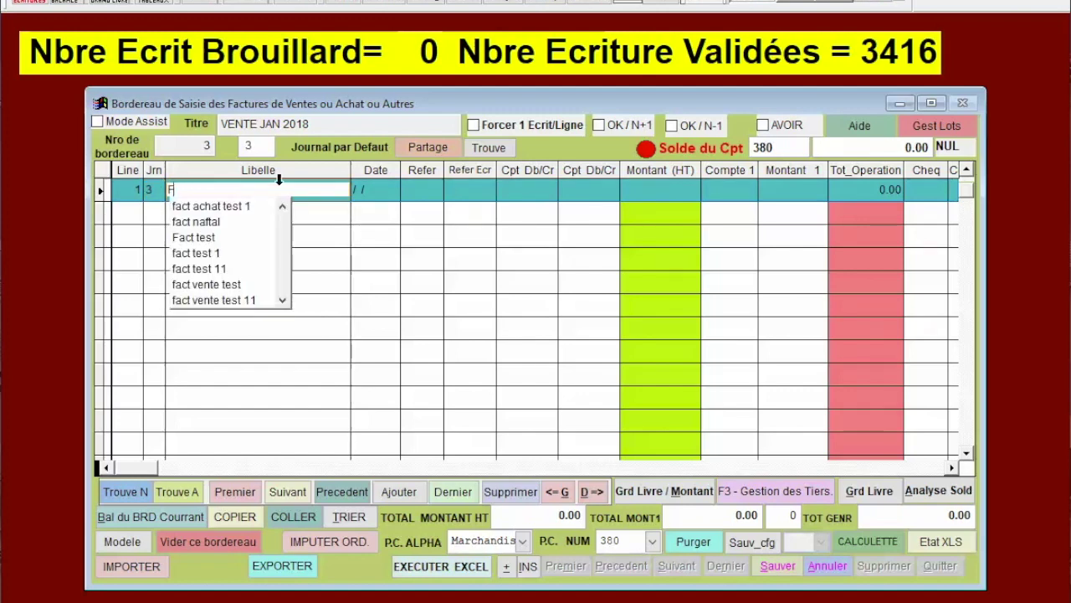
type("ACT NAFTAL")
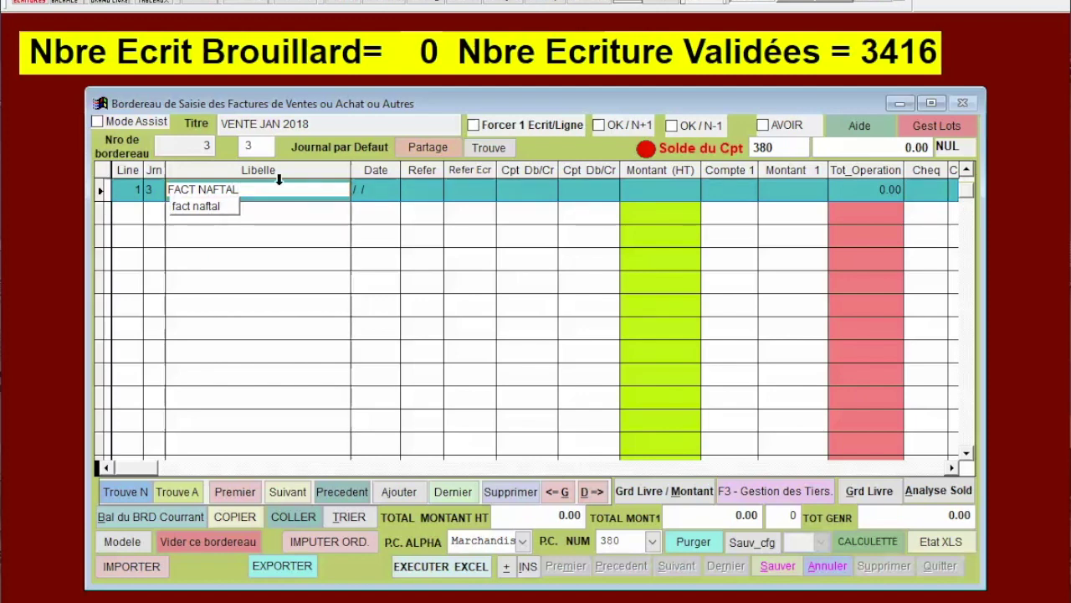
key("Return")
type("01")
type("012018")
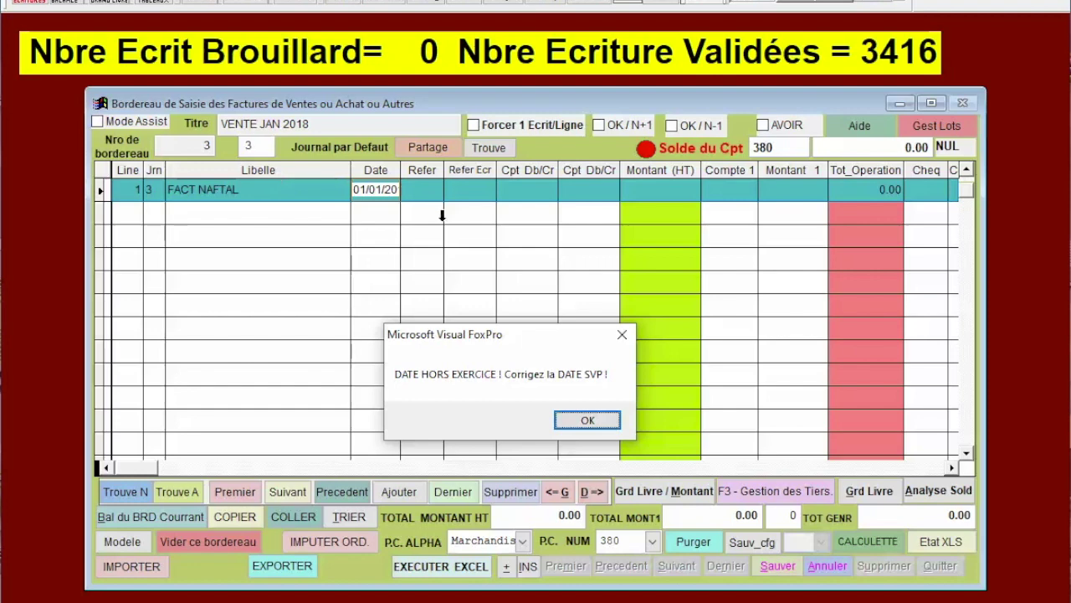
left_click(576, 420)
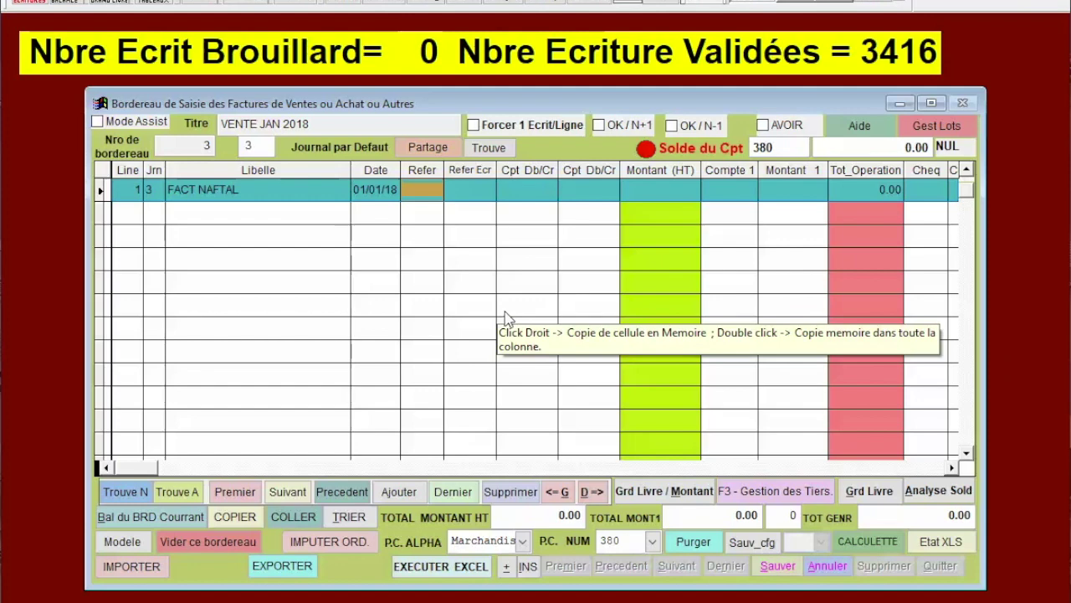
Reserve the VENTE JAN 2018 bordereau for year N+1 and save its lot settings
left_click(600, 127)
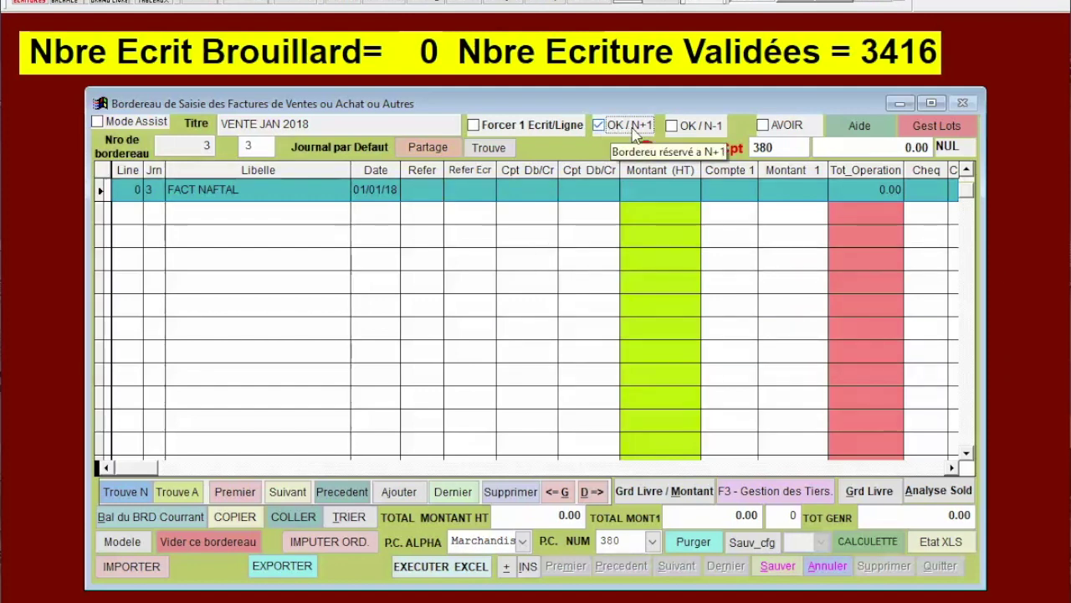
left_click(945, 127)
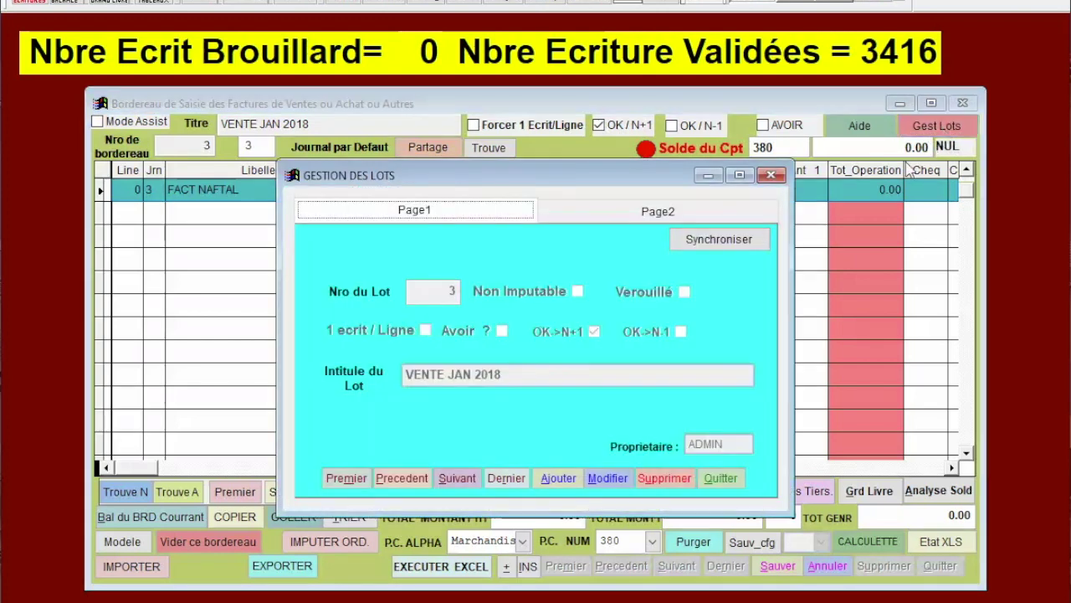
left_click(608, 478)
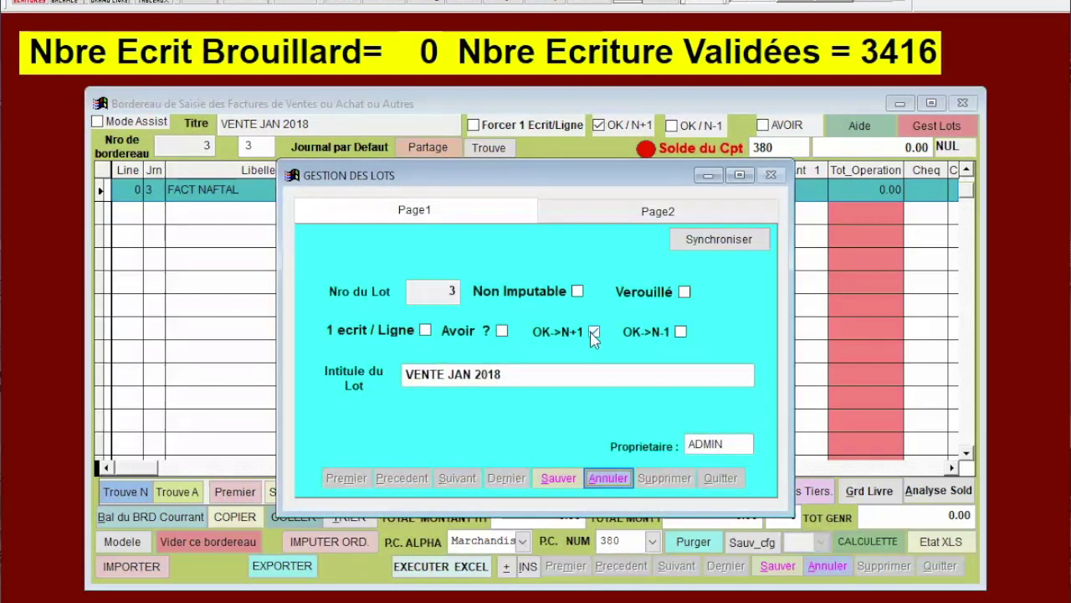
left_click(558, 478)
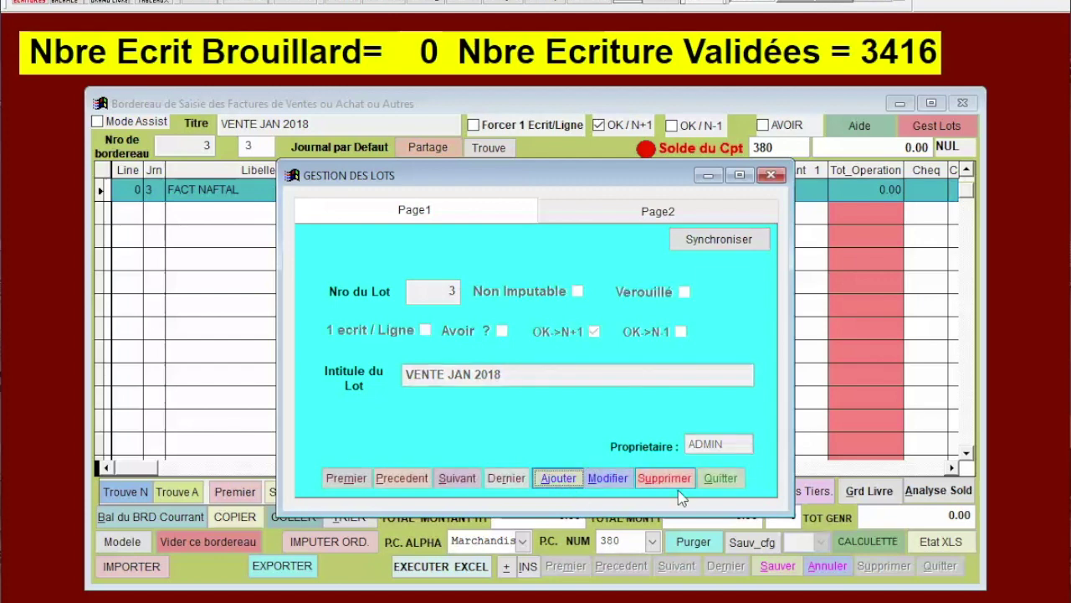
left_click(704, 485)
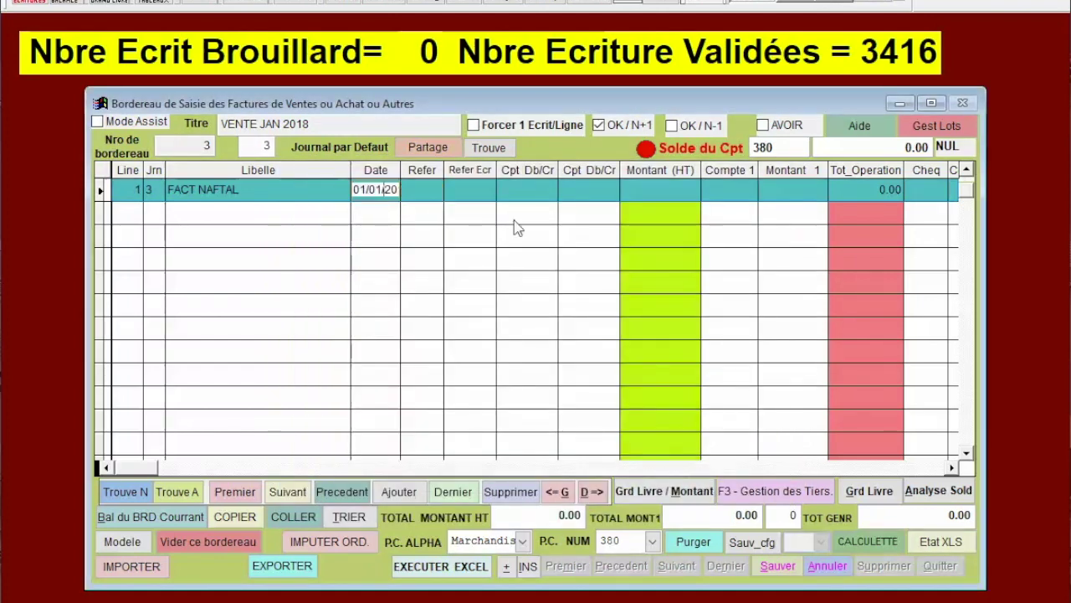
Complete line 1's date as 01/01/2018 and set its reference to 2222
type("2018")
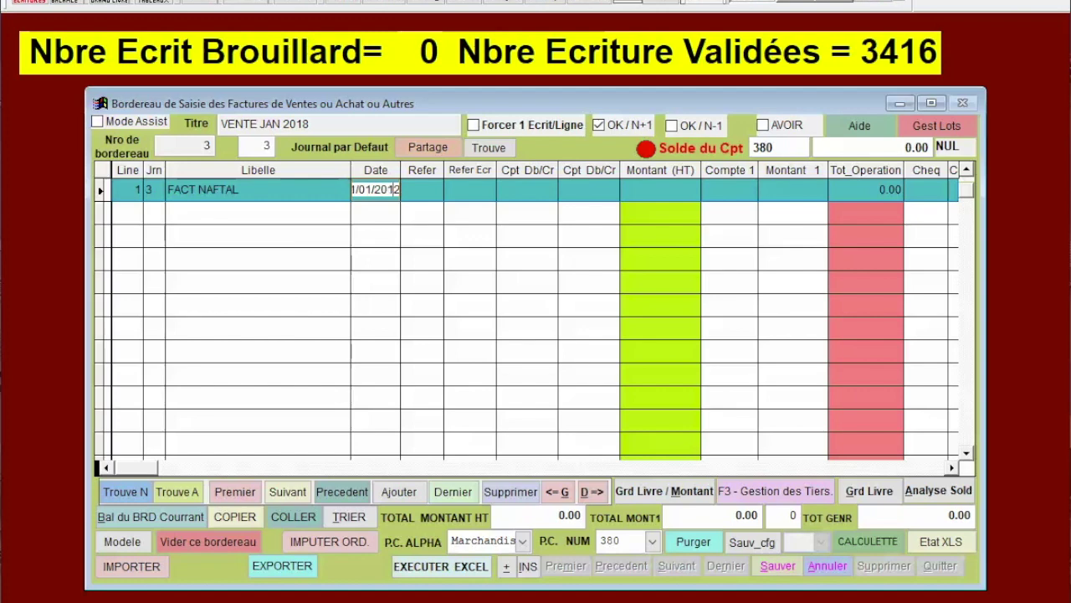
type("2222")
key("Return")
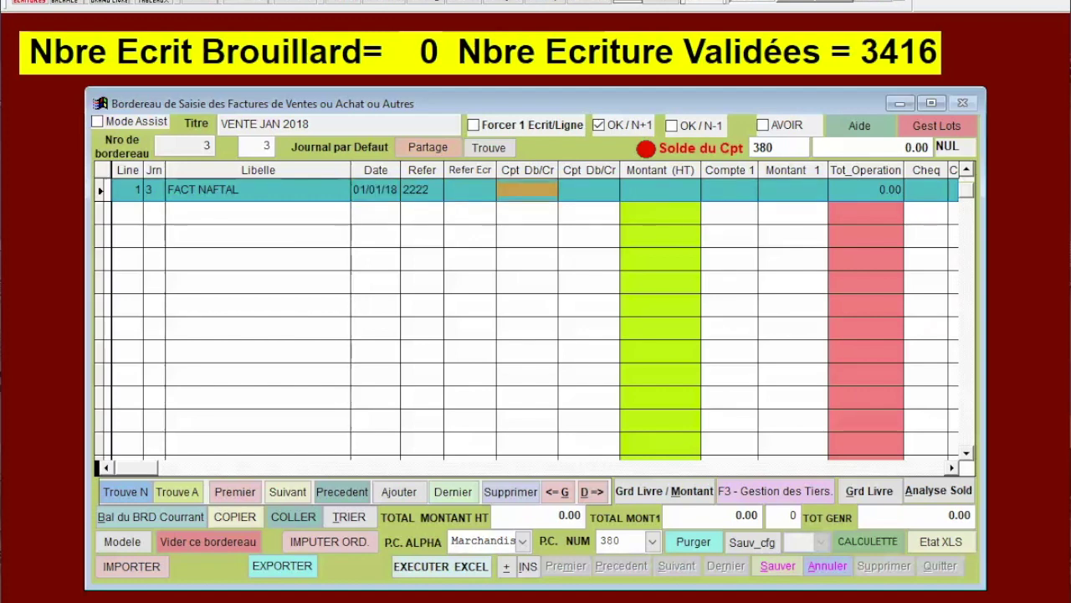
Set line 1's debit/credit accounts to 700 and 411032 and its amount excluding tax to 22222
type("700")
key("Return")
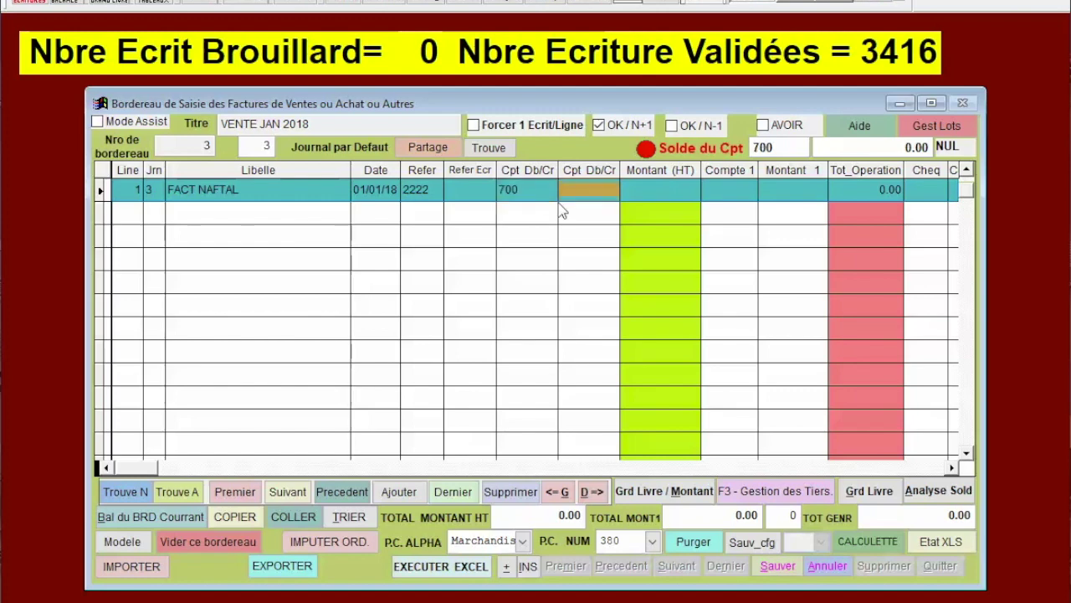
type("40")
key("BackSpace")
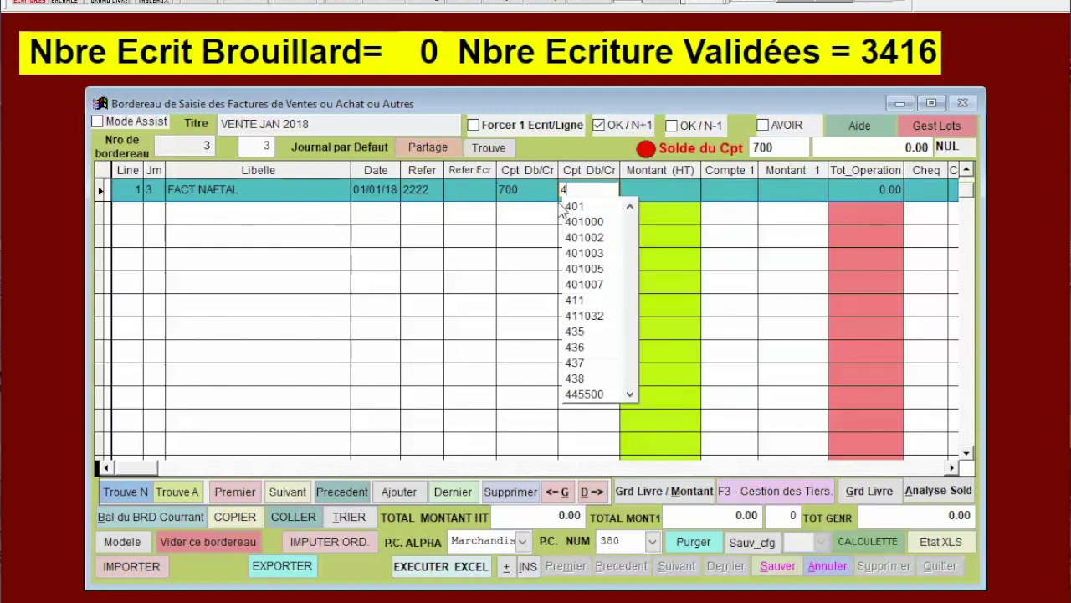
type("11")
key("Down")
key("Down")
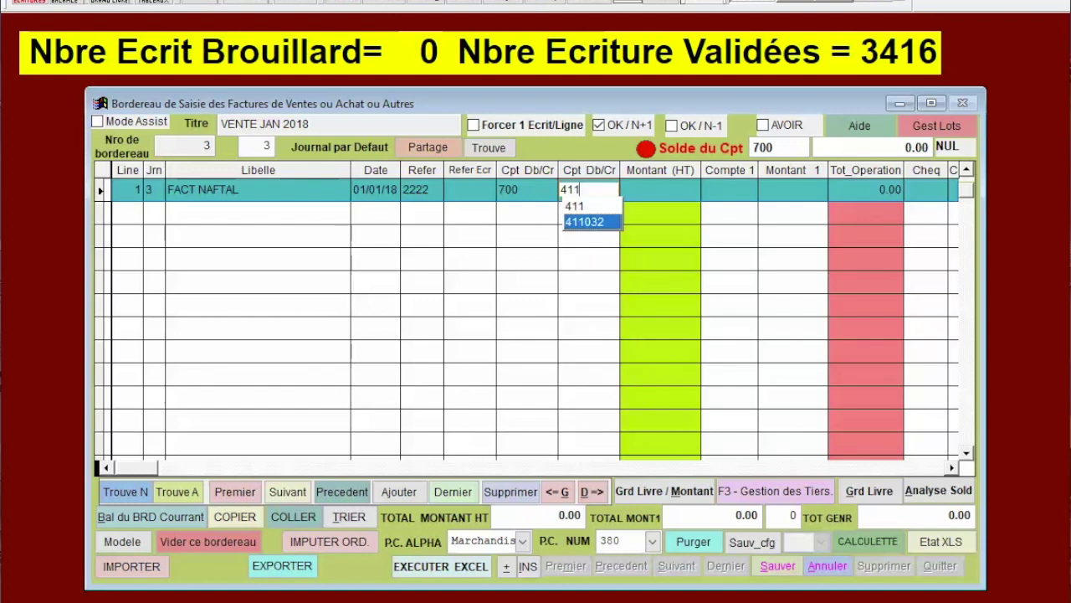
key("Return")
type("22222")
key("Return")
Assign account 445700 TVA EXIGIBLE as Compte 1 on line 1
type("4445")
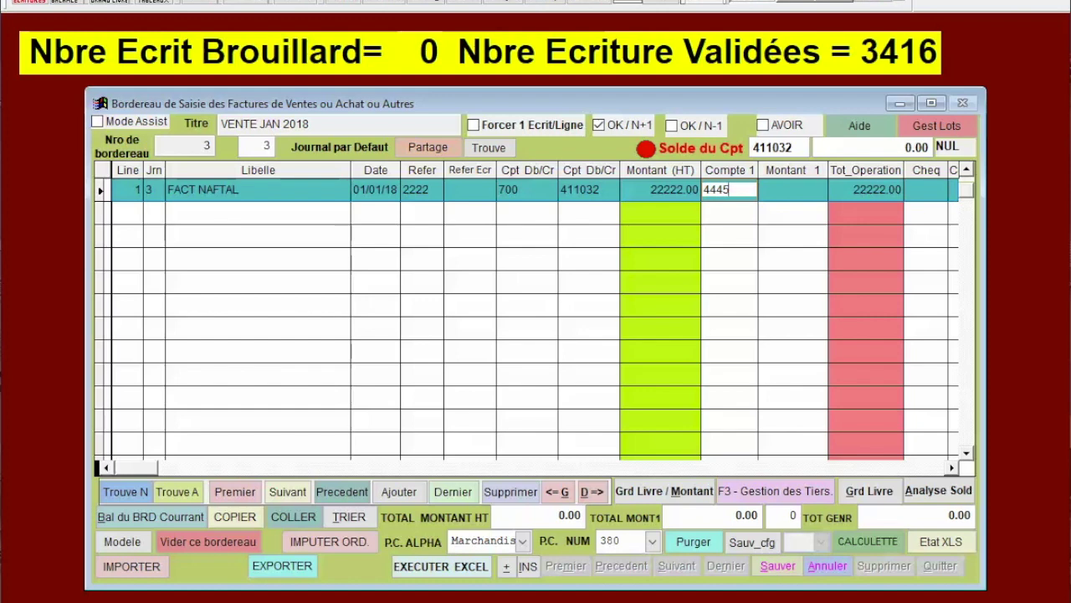
key("BackSpace")
key("BackSpace")
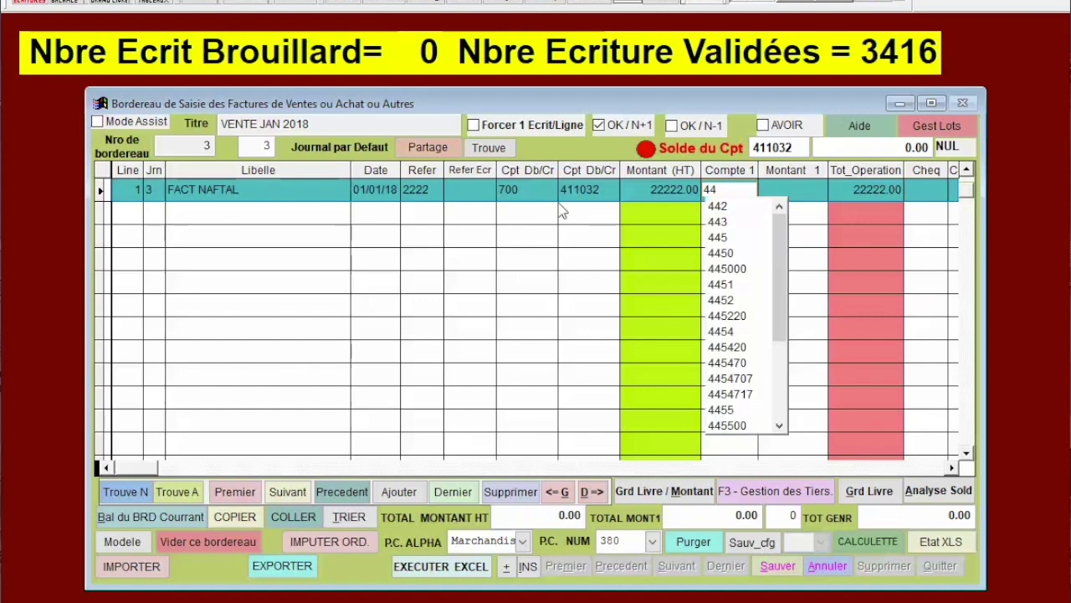
type("5")
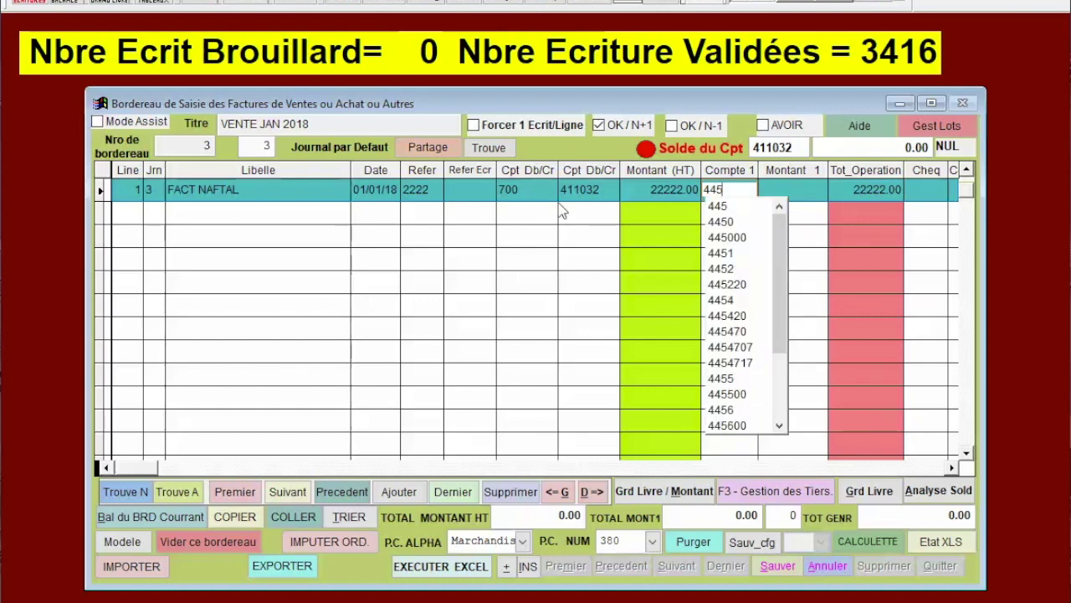
key("Down")
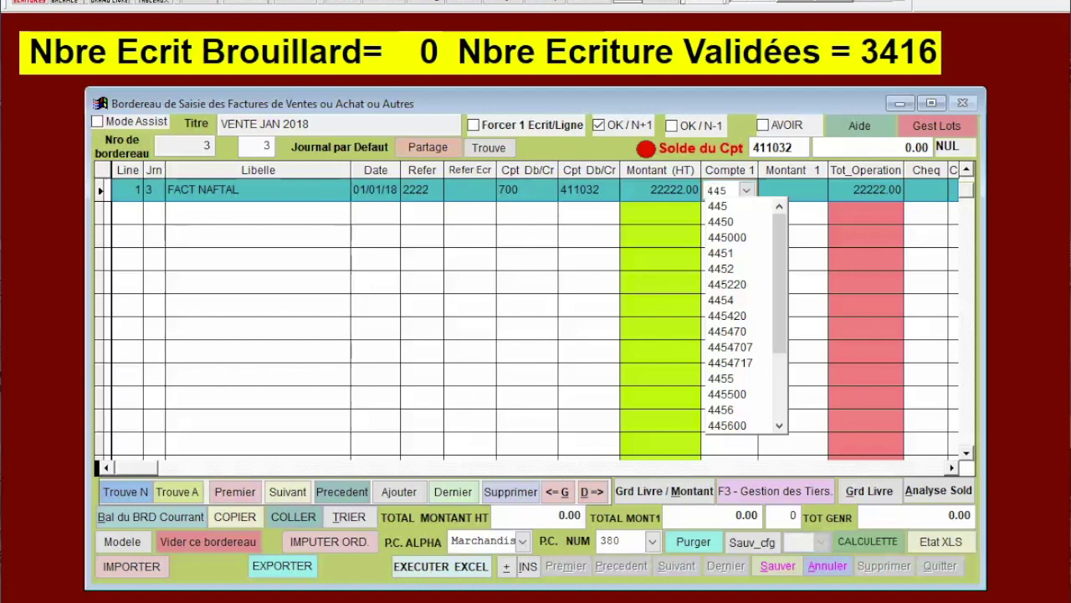
key("BackSpace")
type("5")
key("Down")
key("Down")
key("Down")
key("Down")
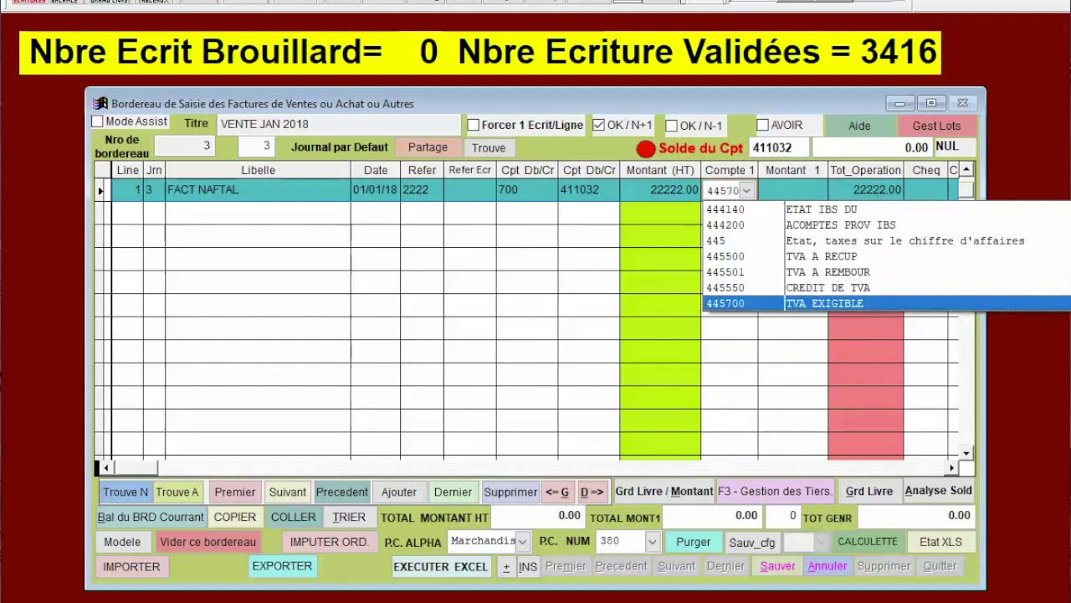
key("Down")
key("Up")
key("Return")
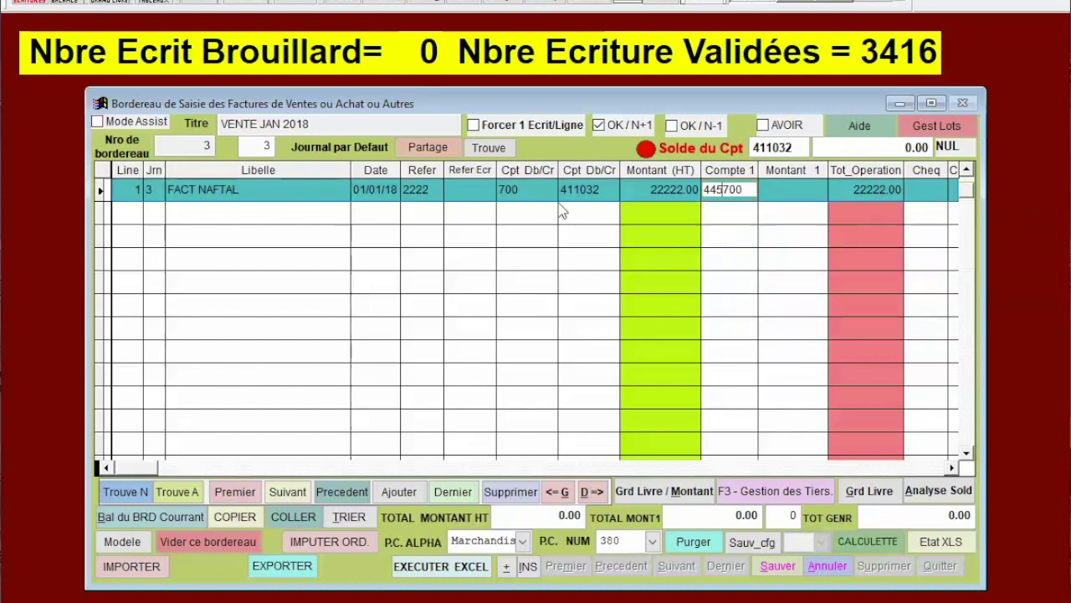
key("Return")
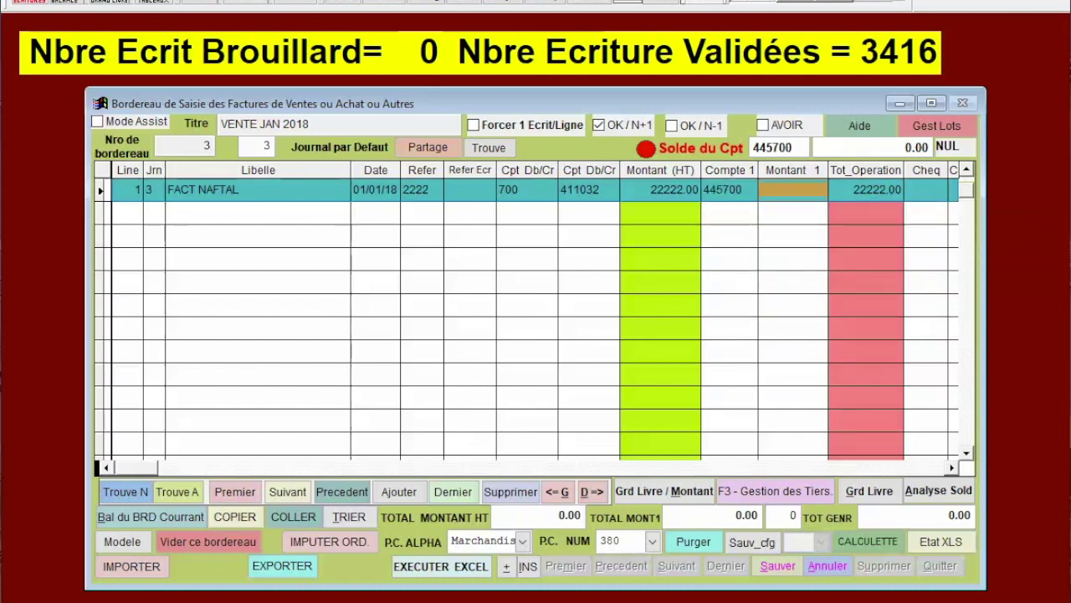
Accept the automatically calculated VAT amount and operation total on line 1 and continue to a second FACT NAFTAL line
key("Return")
key("Return")
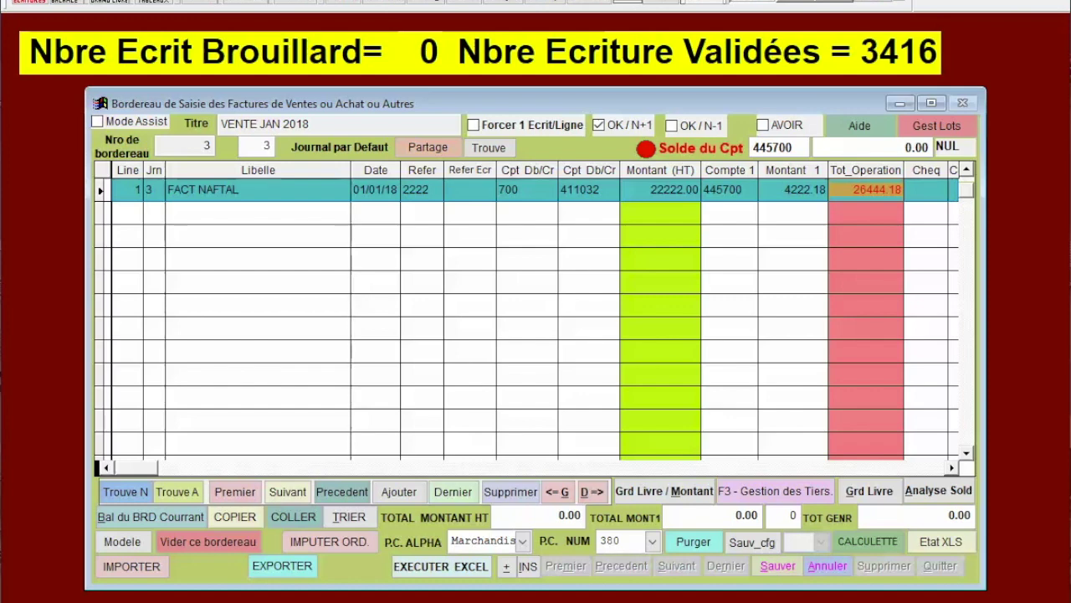
key("Return")
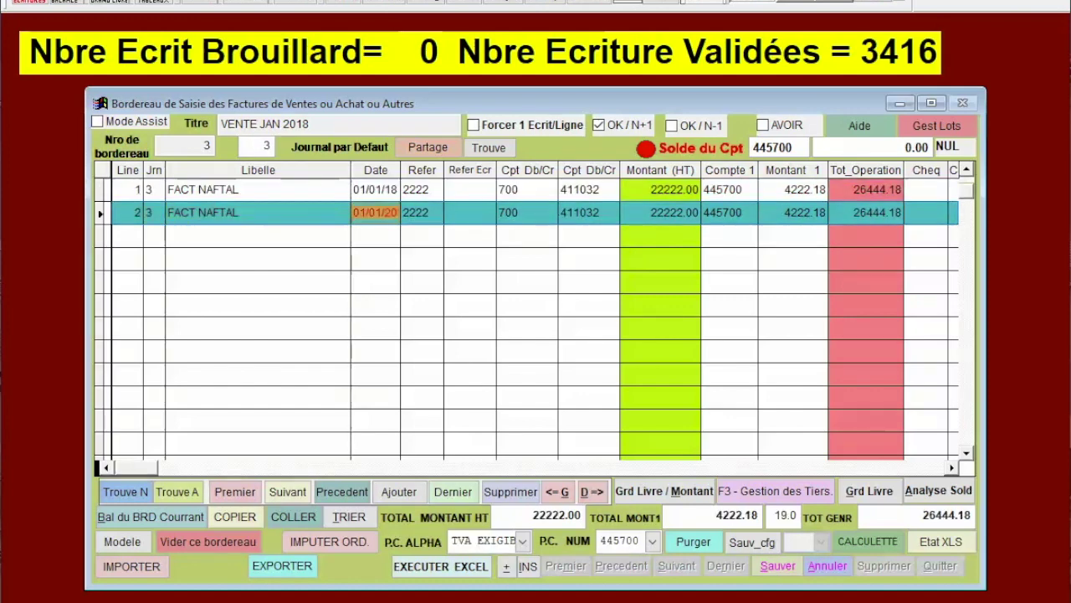
Keep the proposed date on line 2, set its reference to 3333, and save the VENTE JAN 2018 bordereau
key("Return")
type("3333")
key("Return")
left_click(779, 569)
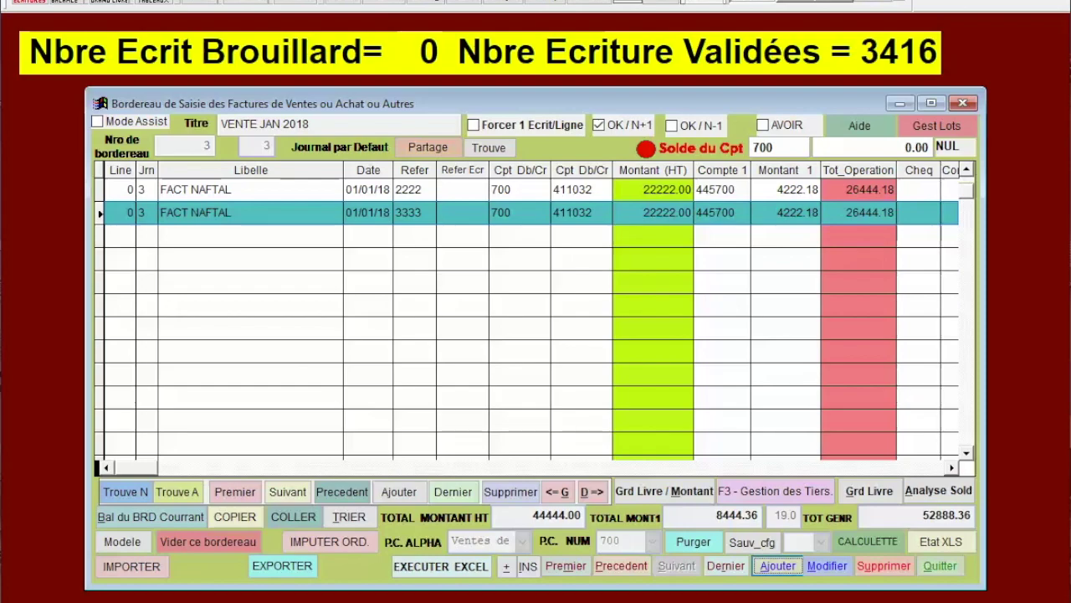